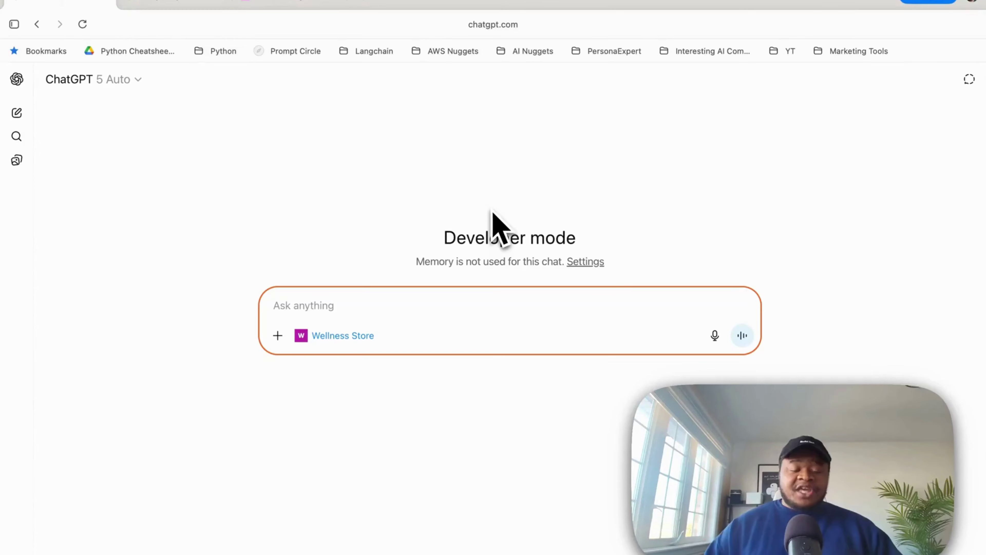
# - Look over the Opal Wellness Pharmacy shop page and return to the ChatGPT chat
pyautogui.click(180, 6)
pyautogui.scroll(-5, 563, 357)
pyautogui.scroll(10, 559, 352)
pyautogui.scroll(-15, 705, 377)
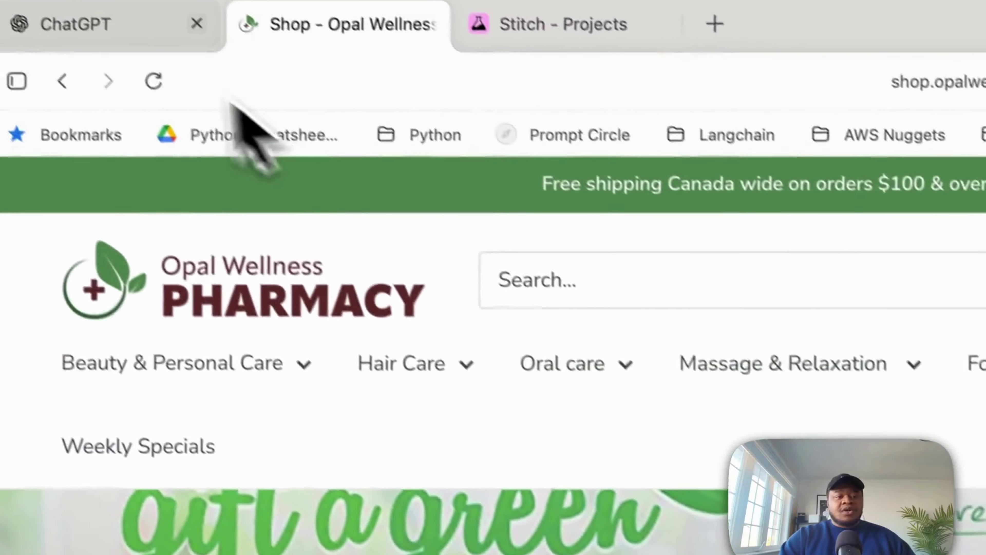
pyautogui.click(116, 29)
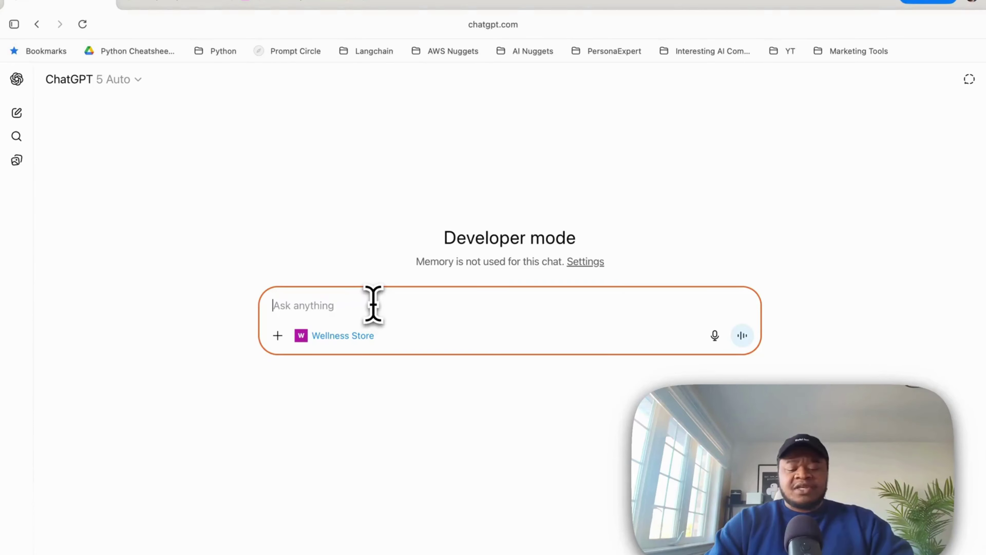
# - Send the Wellness Store the prompt "Show me the supplements for gut health" and approve its tool call
pyautogui.write('Show me the supplements for')
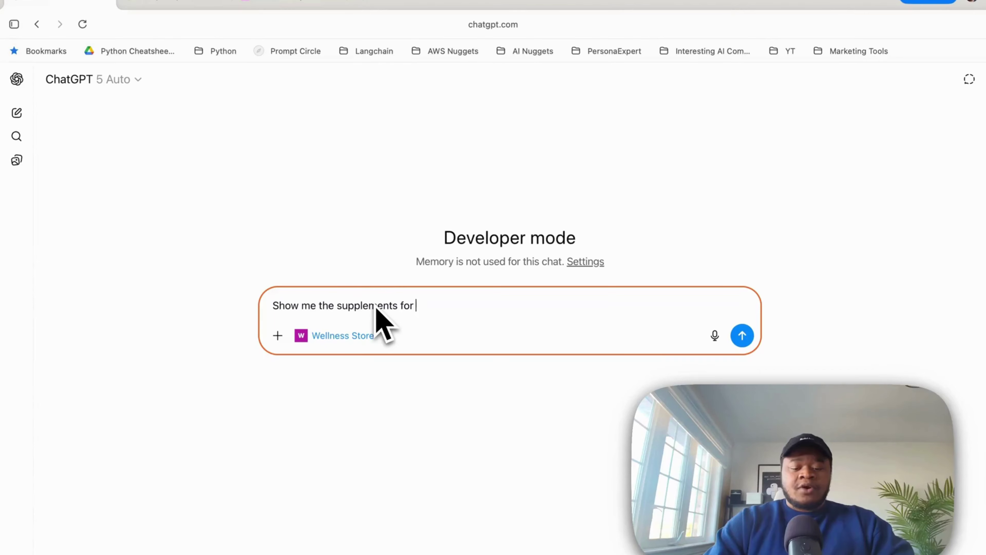
pyautogui.write(' gut health')
pyautogui.press('Return')
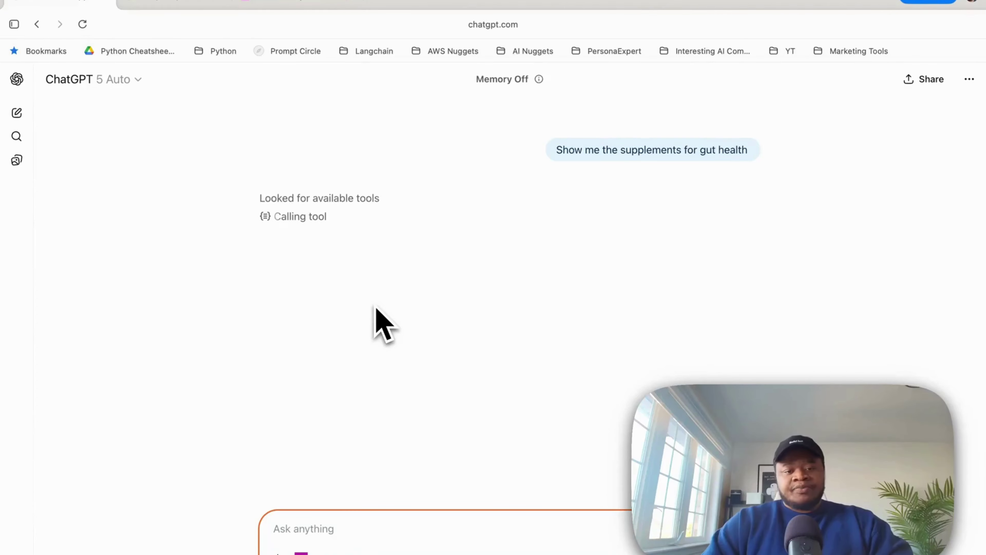
pyautogui.click(632, 313)
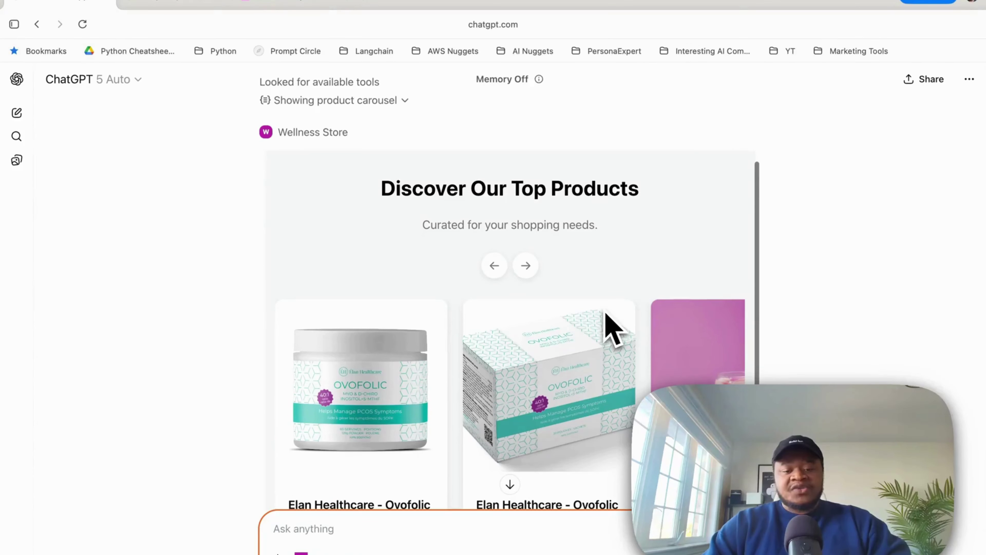
# - Browse the product carousel and ask about the Elan Healthcare Ovofolic Myo-Inositol and D-Chiro Inositol Blend Powder
pyautogui.scroll(-7, 859, 352)
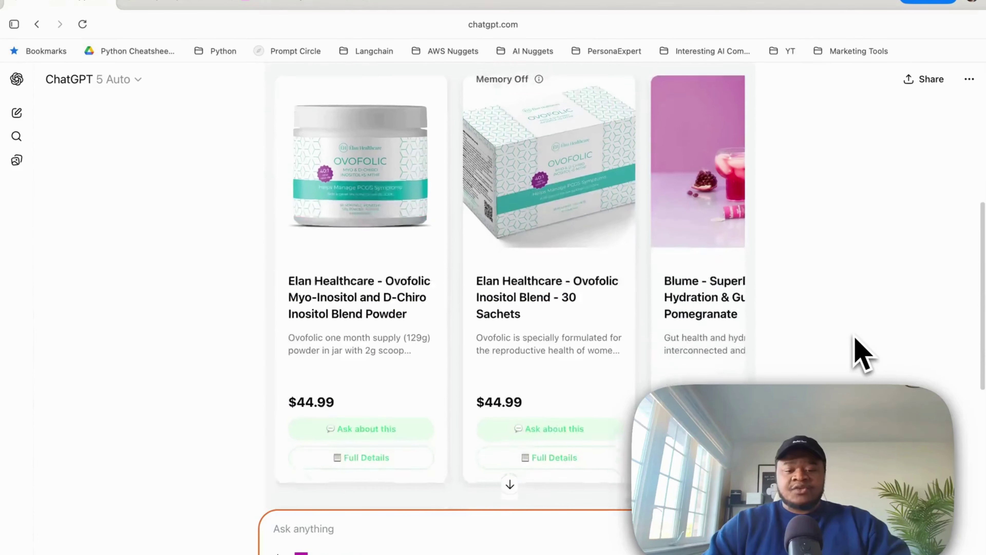
pyautogui.scroll(1, 775, 286)
pyautogui.hscroll(2, 595, 286)
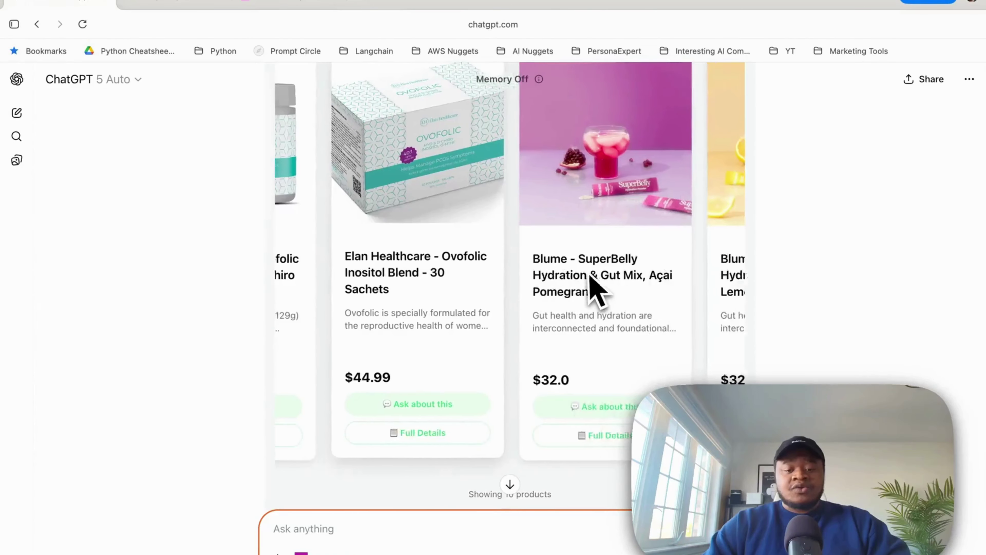
pyautogui.hscroll(-5, 595, 287)
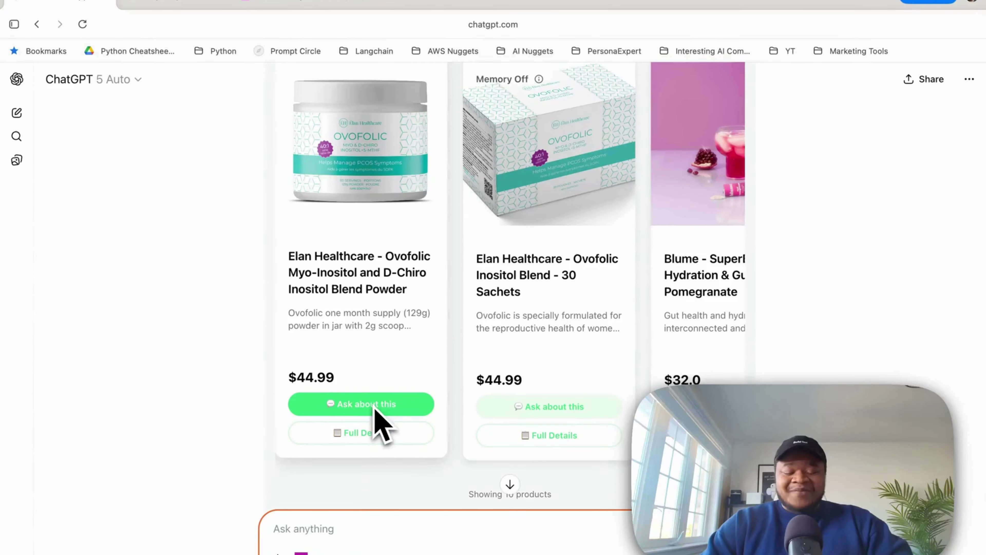
pyautogui.scroll(-7, 407, 342)
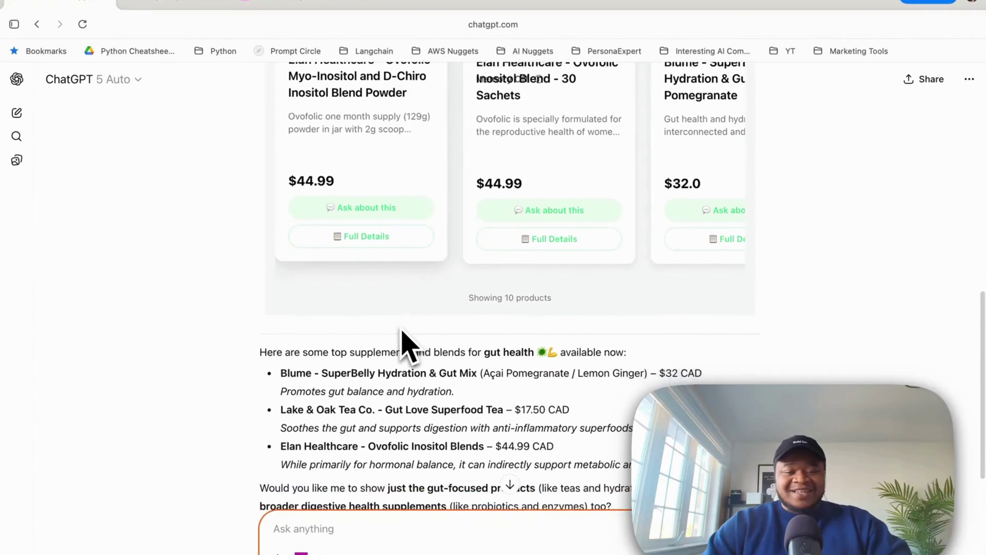
pyautogui.scroll(2, 403, 338)
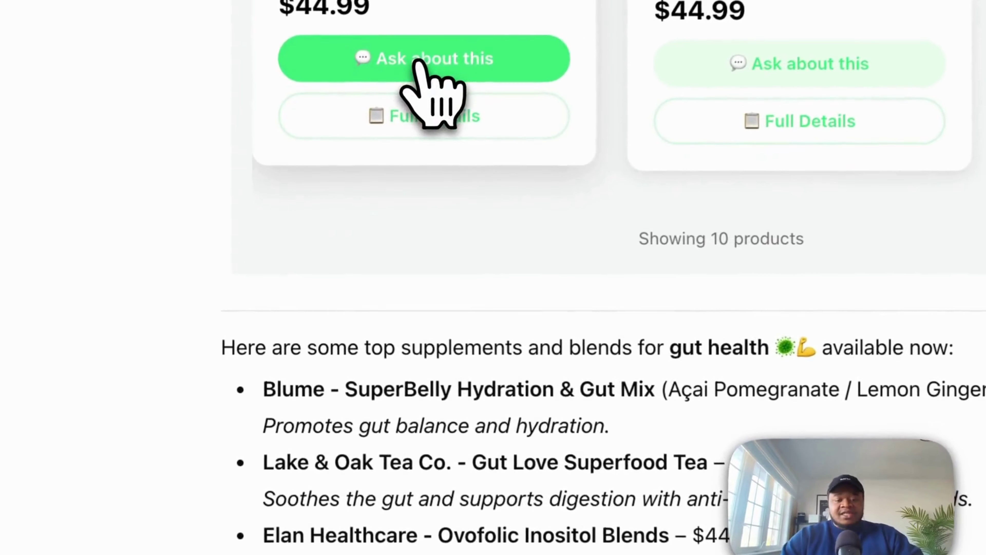
pyautogui.click(350, 187)
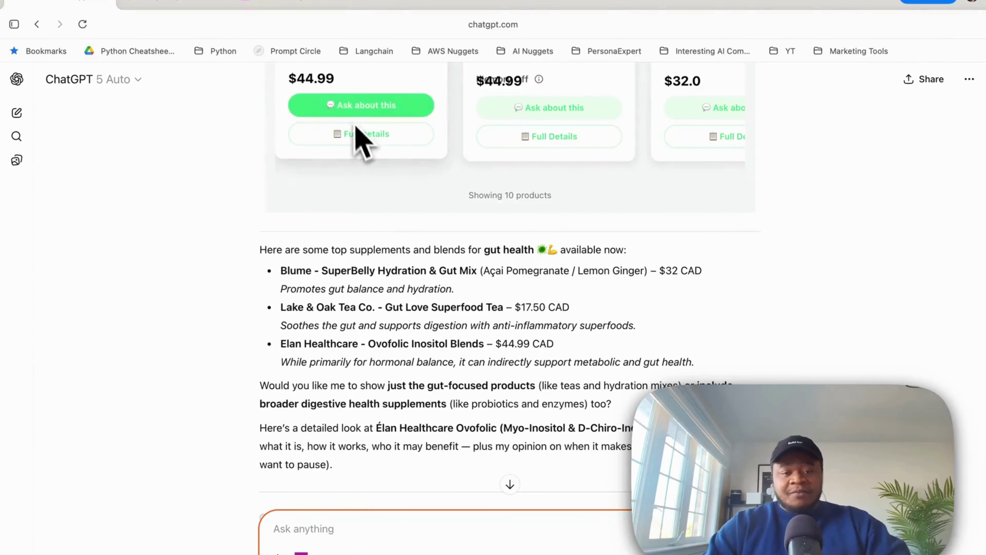
# - Read the answer about the Ovofolic powder, from its ingredients and claimed benefits through the opinion, caveats and summary
pyautogui.scroll(-6, 468, 422)
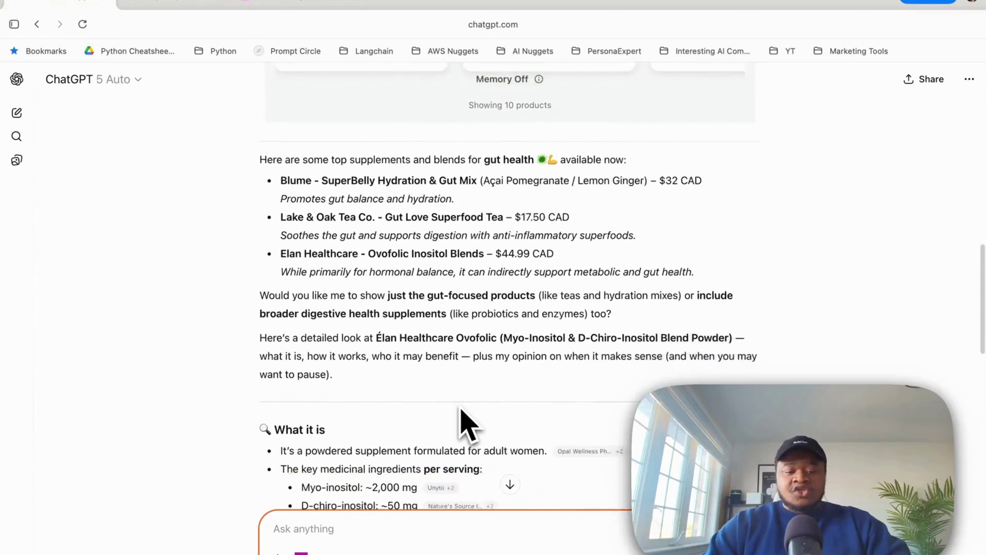
pyautogui.scroll(-2, 465, 418)
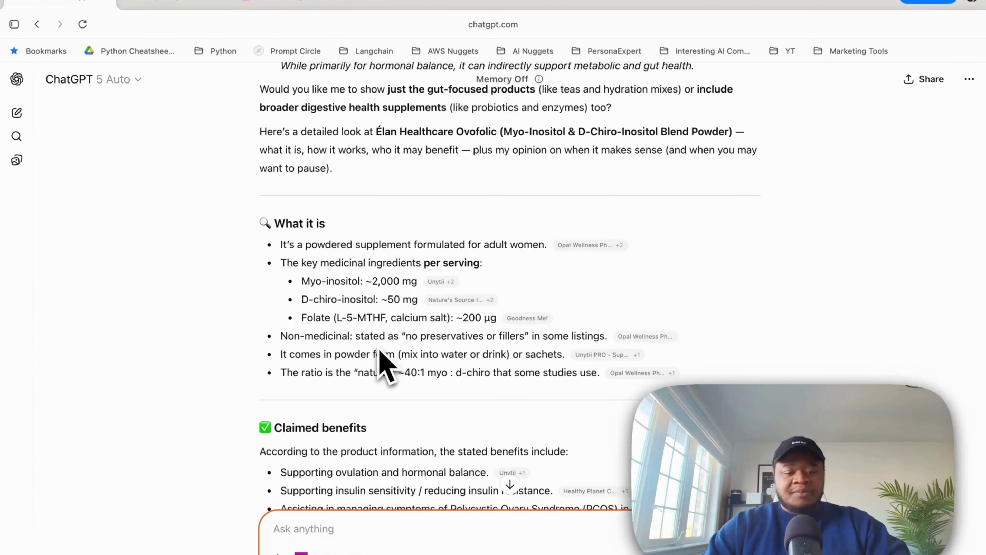
pyautogui.scroll(-10, 380, 352)
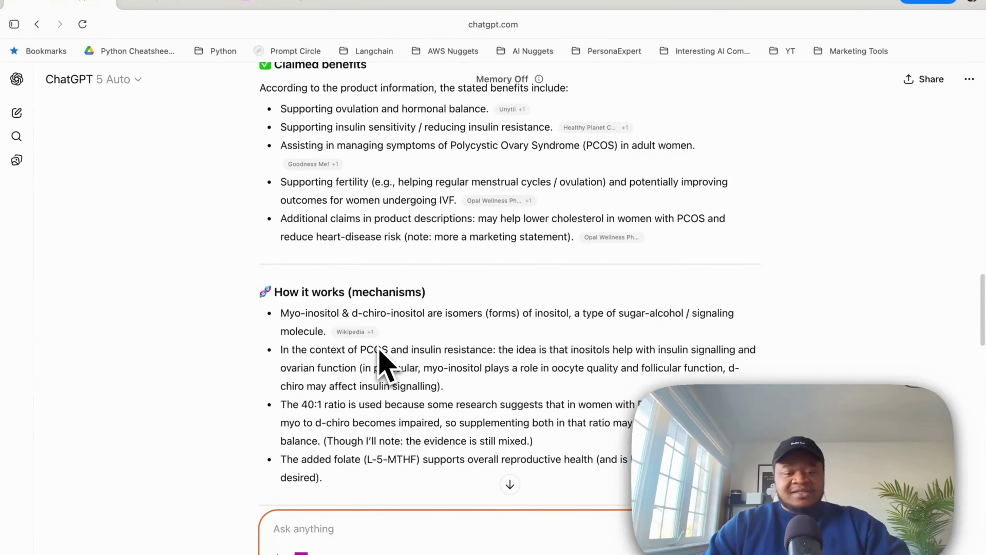
pyautogui.scroll(-10, 392, 349)
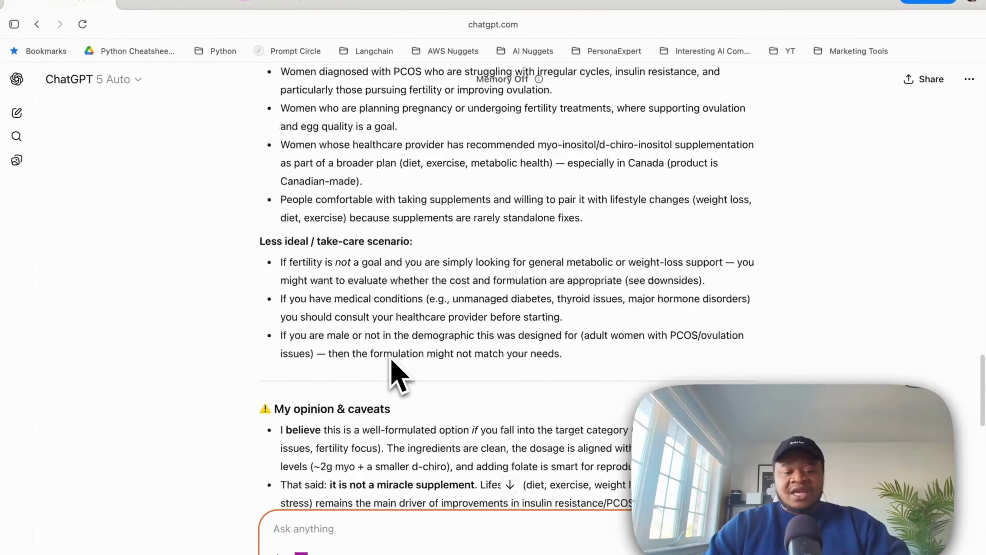
pyautogui.scroll(3, 394, 374)
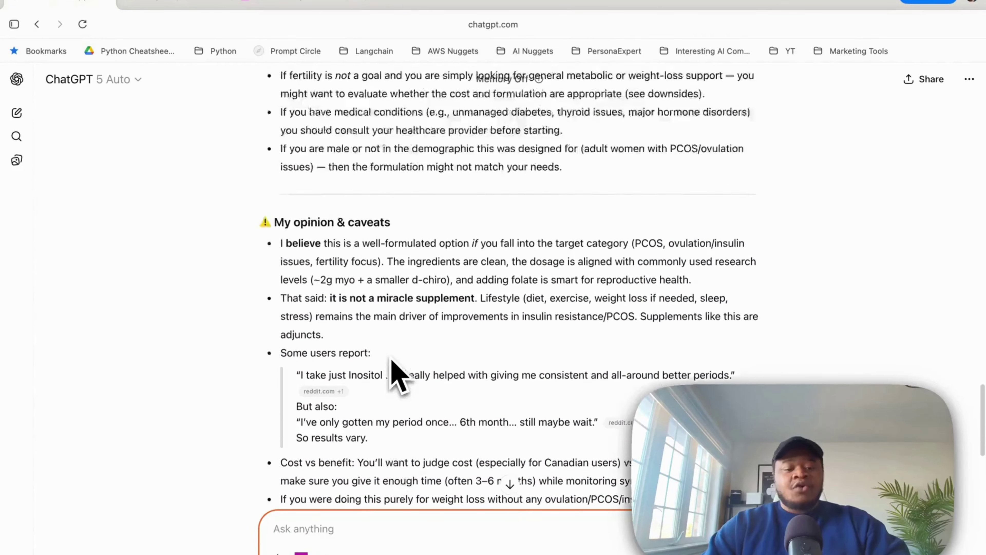
pyautogui.scroll(20, 392, 361)
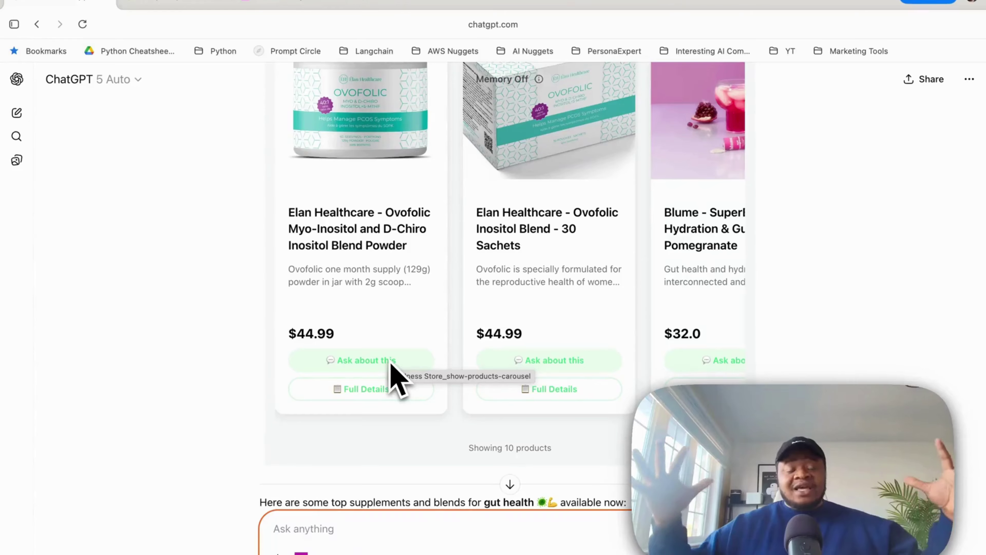
pyautogui.scroll(-15, 390, 363)
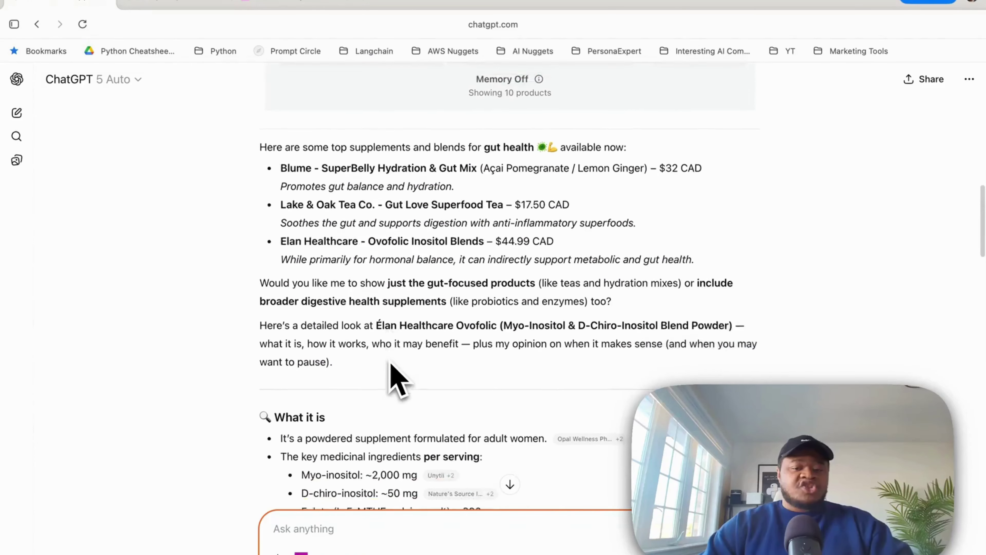
pyautogui.scroll(-10, 390, 365)
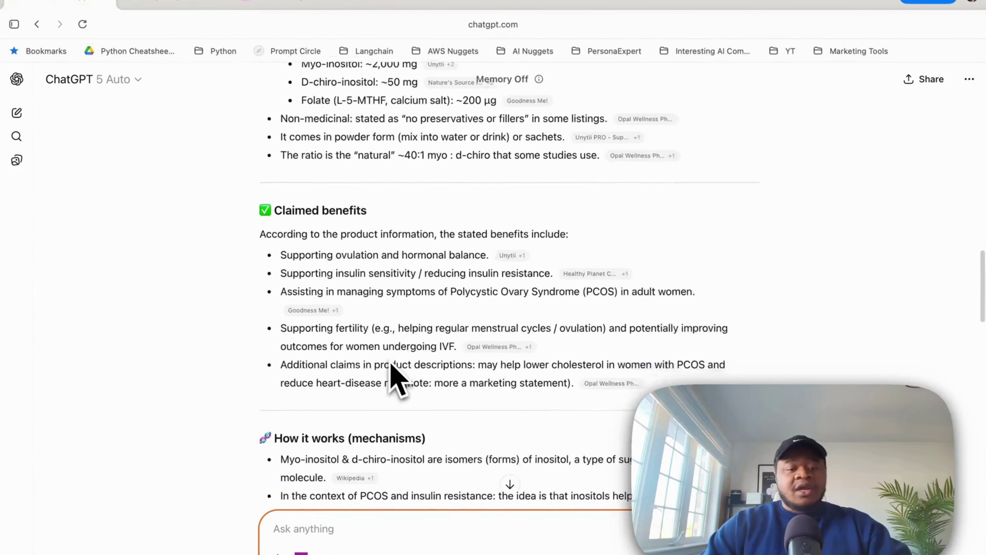
pyautogui.scroll(-15, 390, 369)
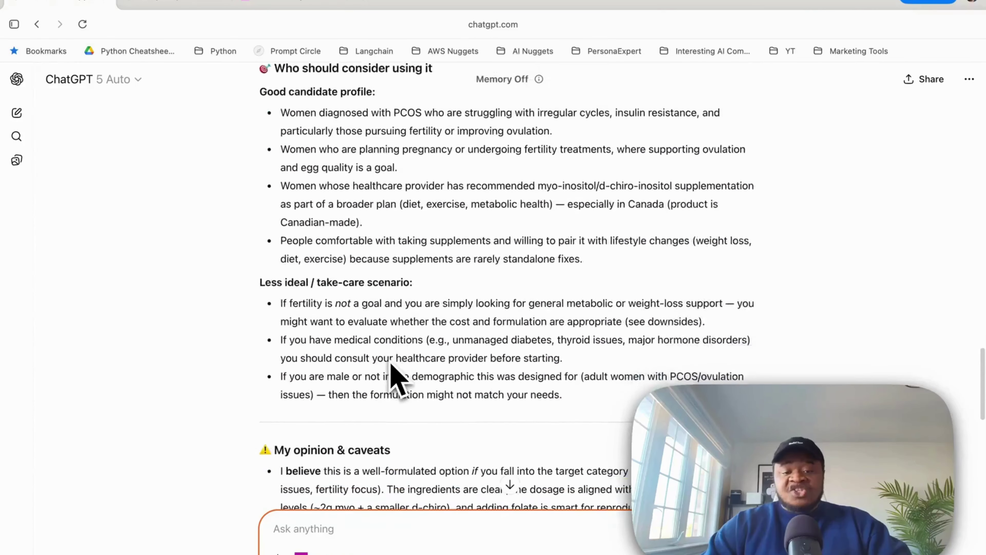
pyautogui.scroll(-6, 391, 364)
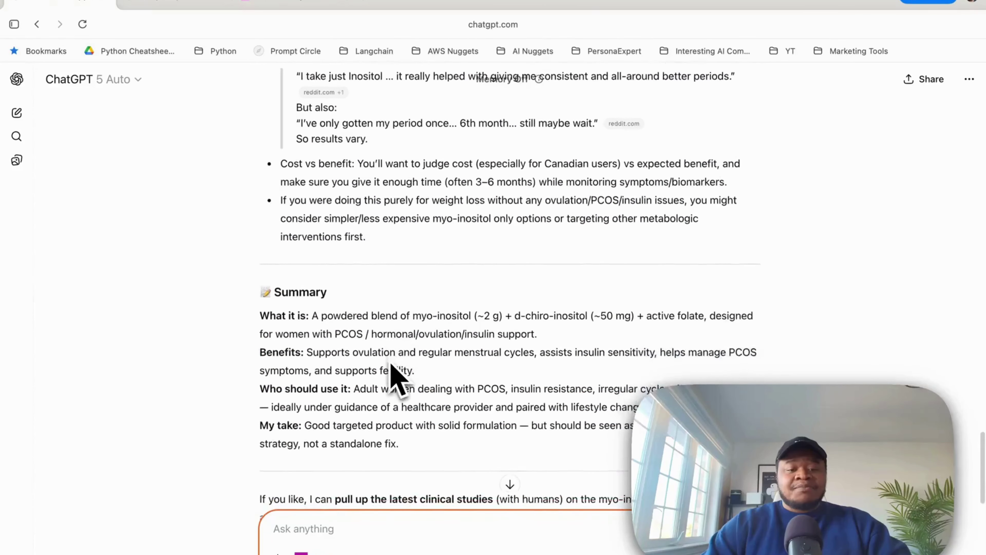
pyautogui.scroll(4, 391, 364)
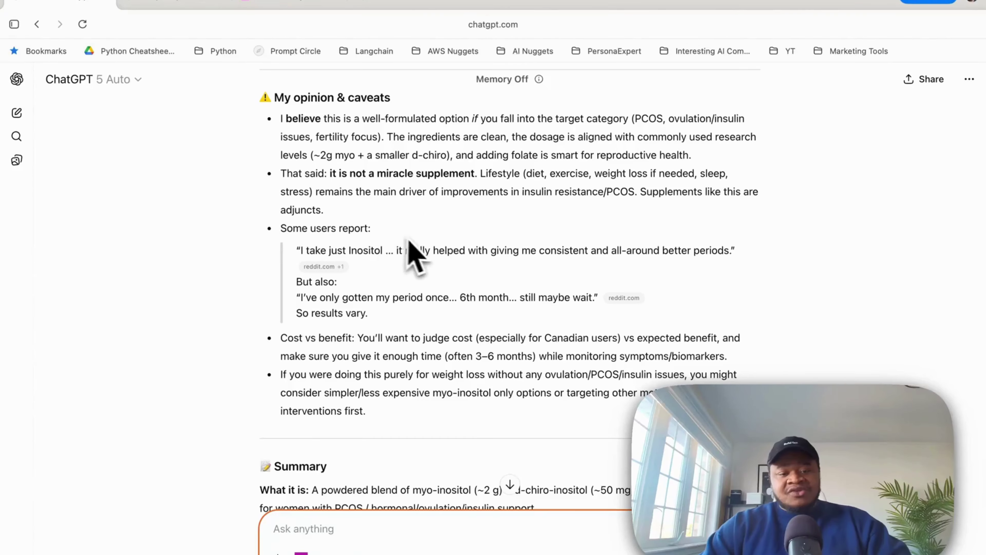
pyautogui.scroll(-7, 436, 394)
pyautogui.scroll(-2, 433, 382)
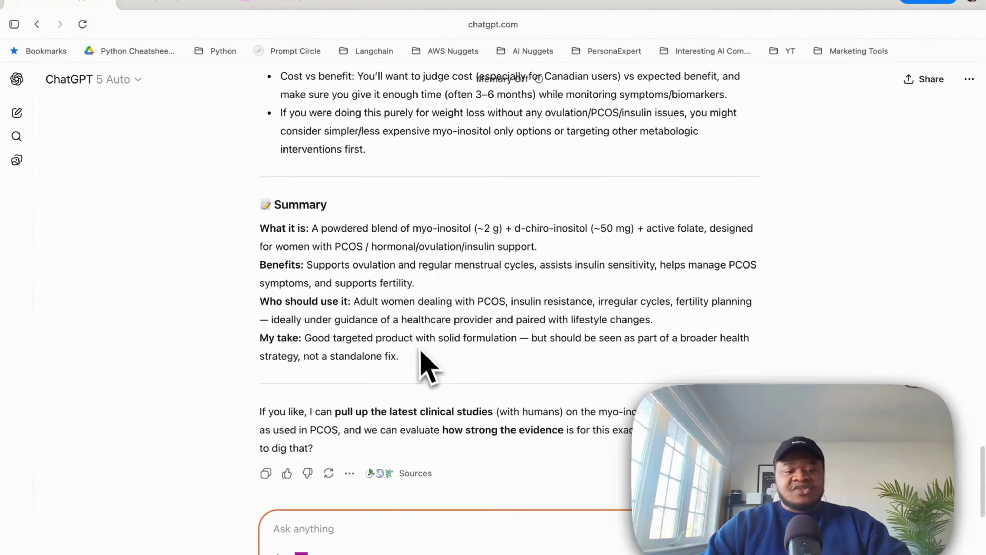
# - Copy the product title "Lake & Oak Tea Co. - Gut Love - Superfood Tea: Retail Jar" from the product carousel
pyautogui.scroll(20, 419, 347)
pyautogui.scroll(15, 424, 361)
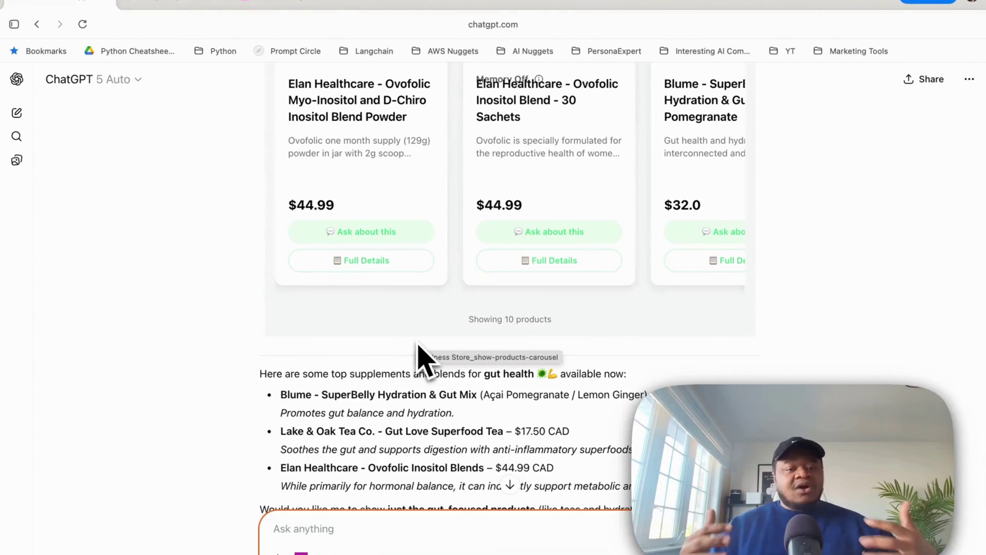
pyautogui.scroll(6, 423, 356)
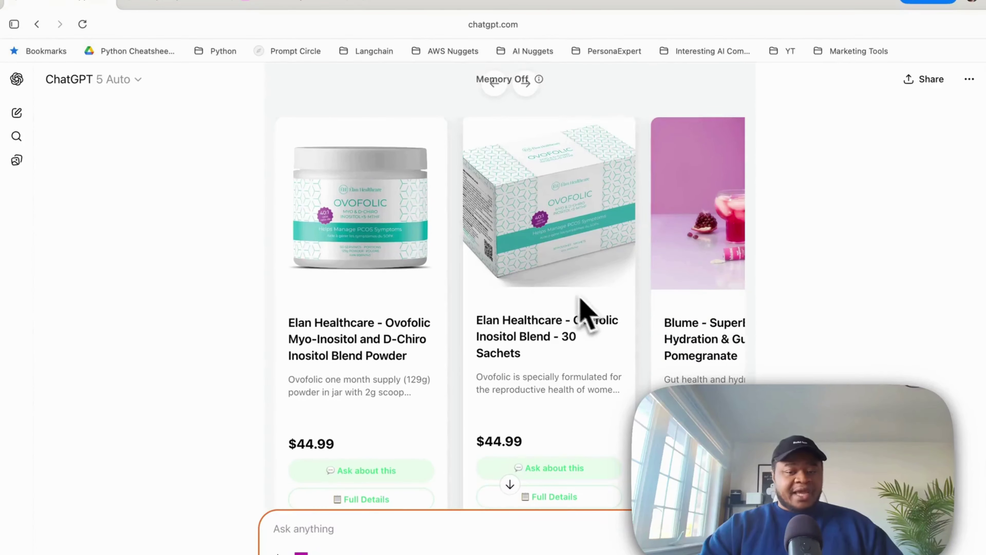
pyautogui.hscroll(5, 584, 314)
pyautogui.hscroll(10, 649, 317)
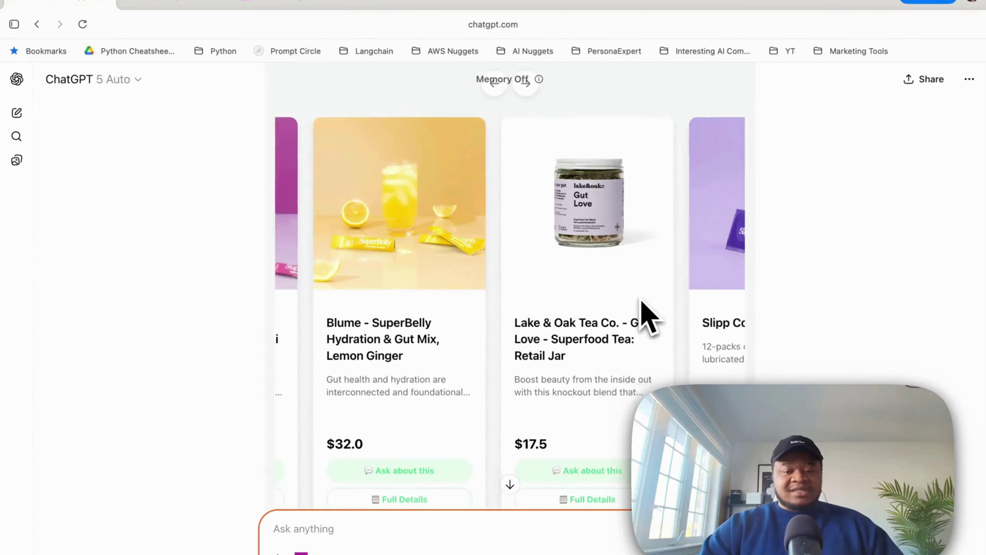
pyautogui.tripleClick(619, 327)
pyautogui.press('super+c')
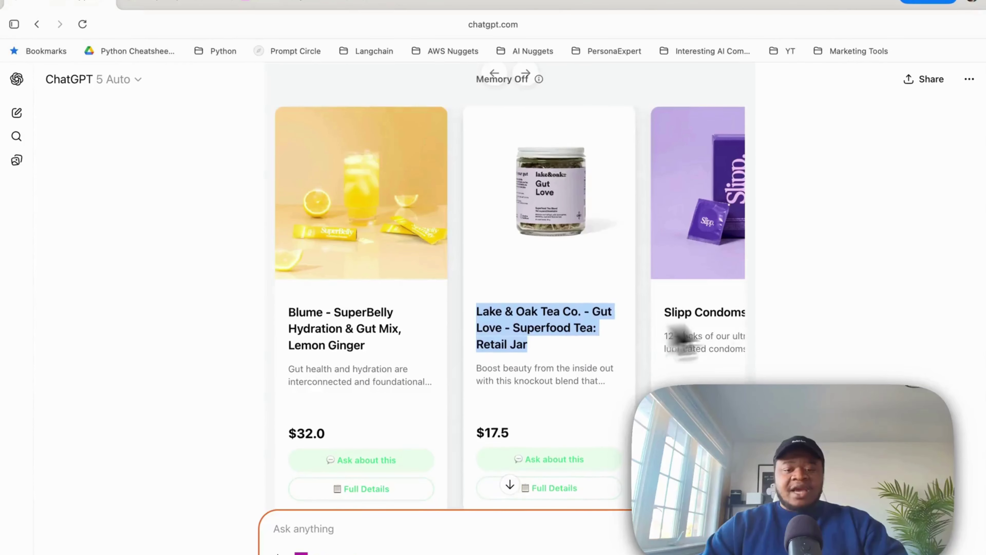
# - Send "Tell me about Lake & Oak Tea Co. - Gut Love - Superfood Tea: Retail Jar" and approve the show-product-detail action
pyautogui.scroll(-10, 815, 326)
pyautogui.scroll(-10, 815, 326)
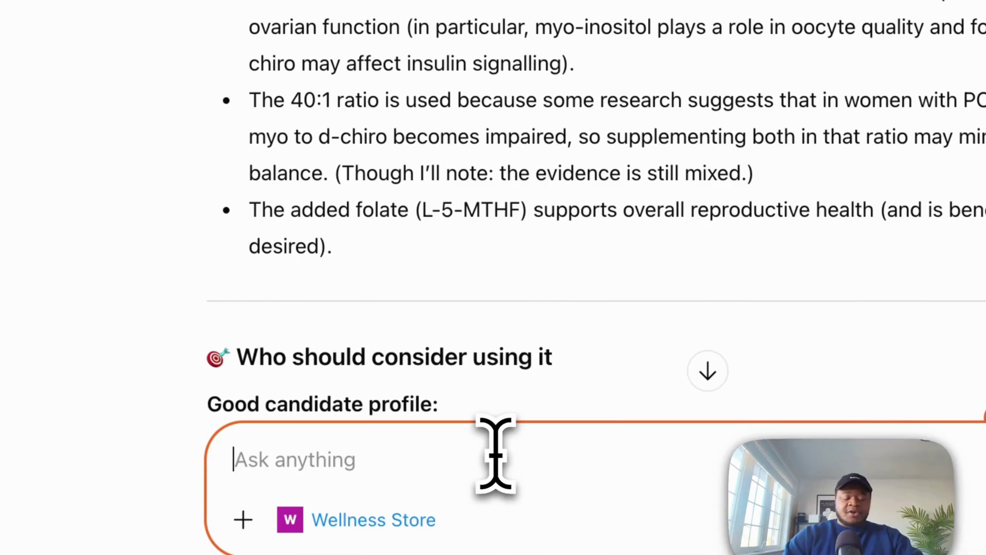
pyautogui.write('Tell me about')
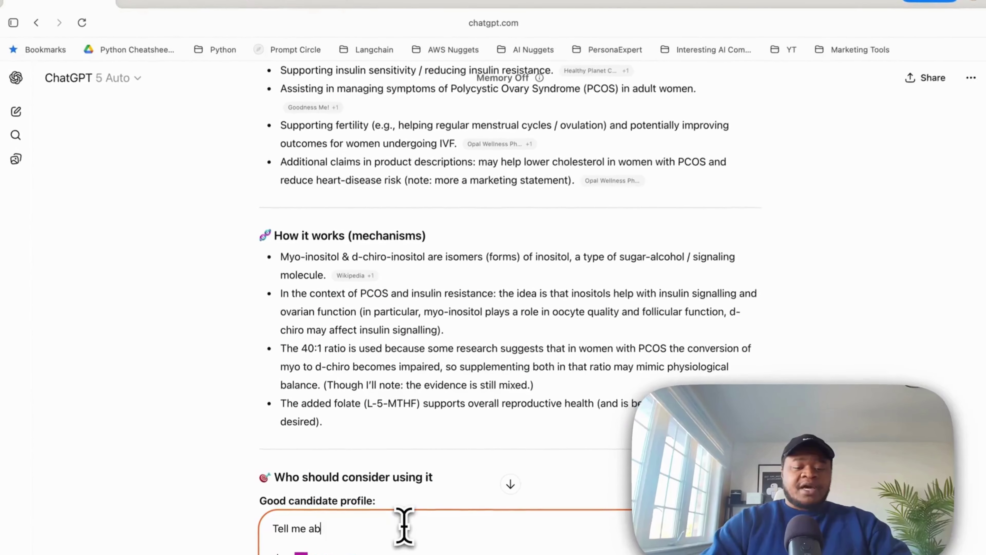
pyautogui.press('super+v')
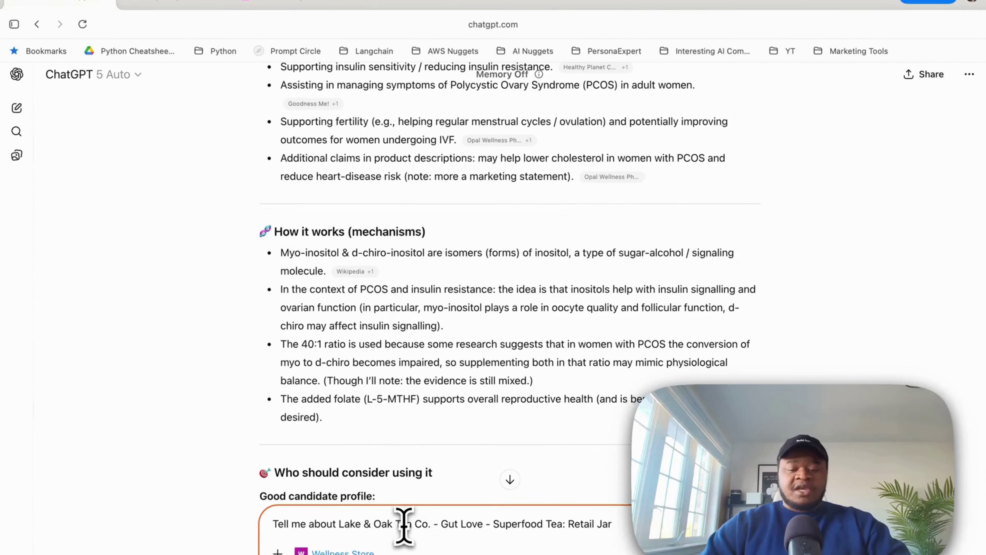
pyautogui.press('Return')
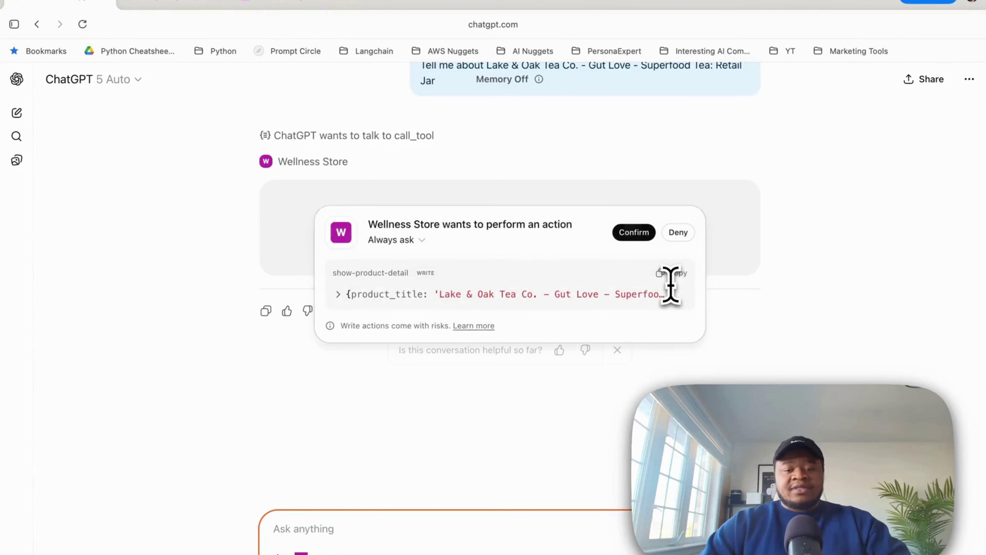
pyautogui.click(632, 231)
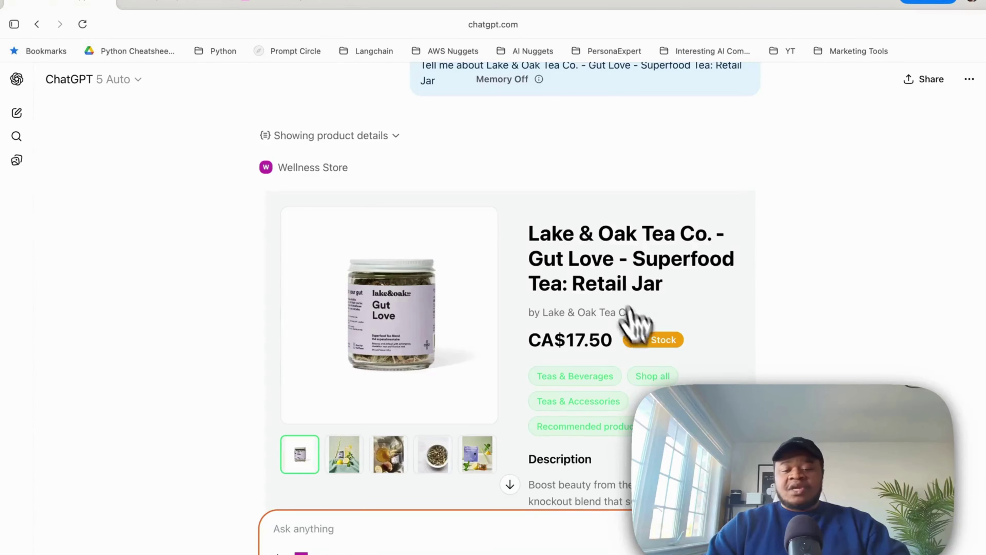
# - Review the Gut Love tea's product details and view the second, third and fourth gallery images
pyautogui.scroll(-1, 641, 334)
pyautogui.scroll(-5, 645, 342)
pyautogui.scroll(3, 644, 342)
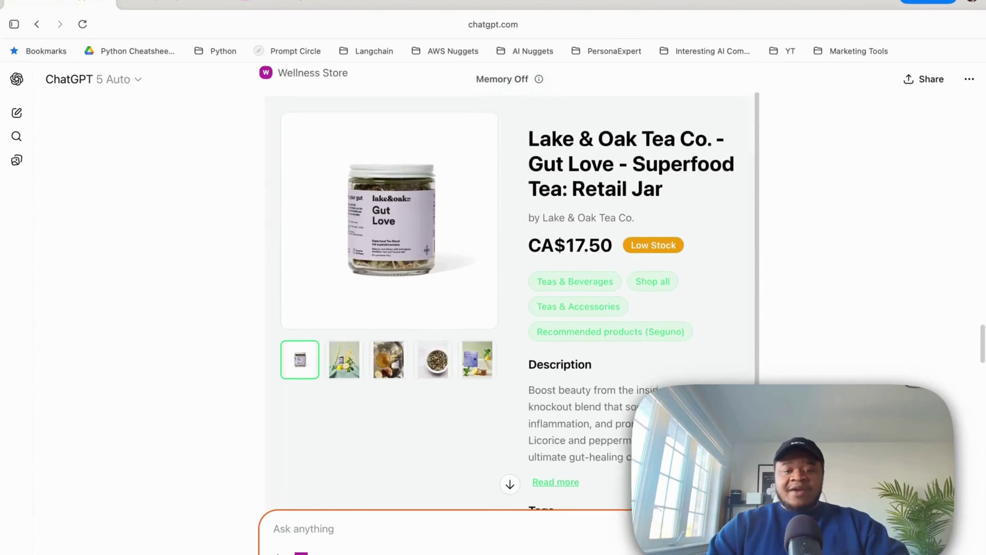
pyautogui.click(344, 361)
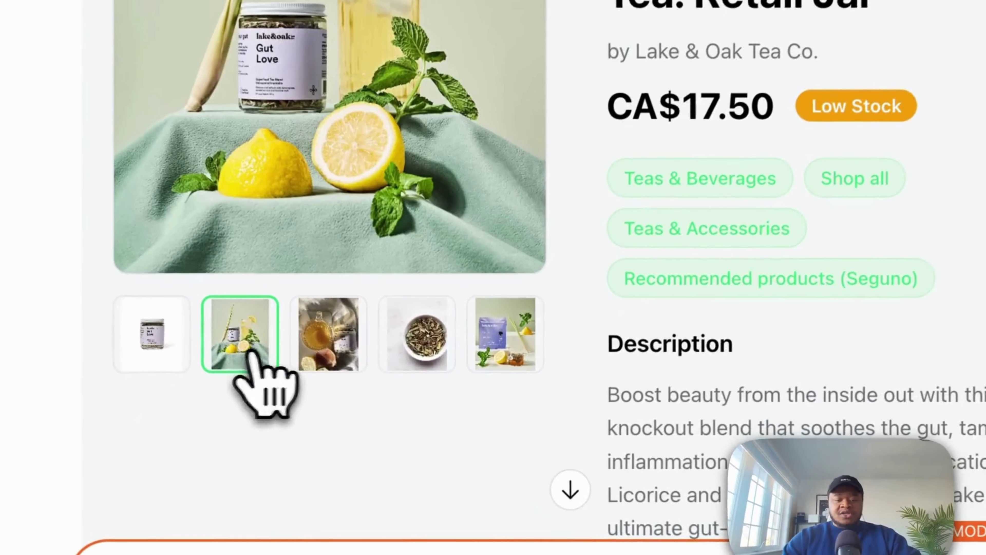
pyautogui.click(359, 338)
pyautogui.click(436, 338)
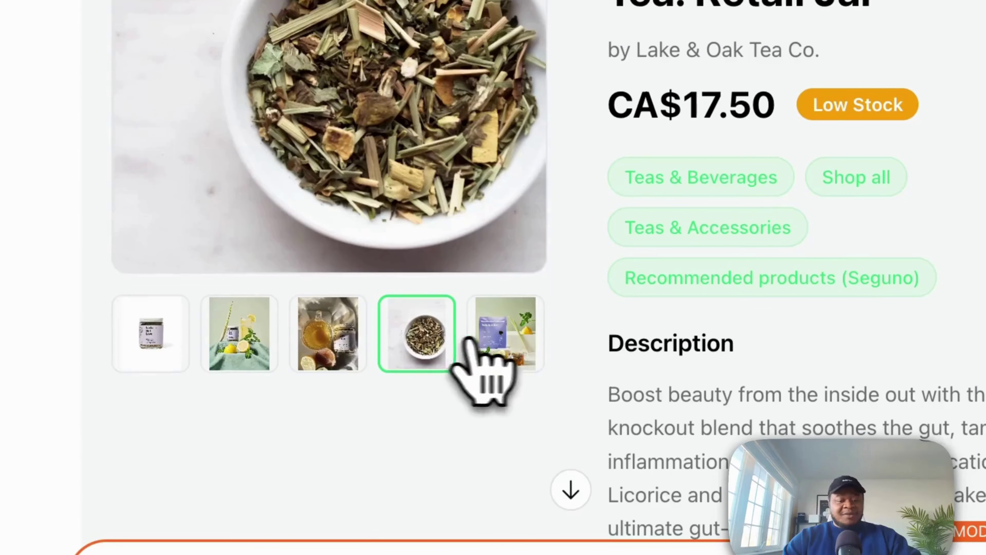
# - View the fifth gallery image and open the Gut Love tea's page on the Shopify store, accepting the link safety check
pyautogui.click(500, 338)
pyautogui.scroll(-10, 710, 462)
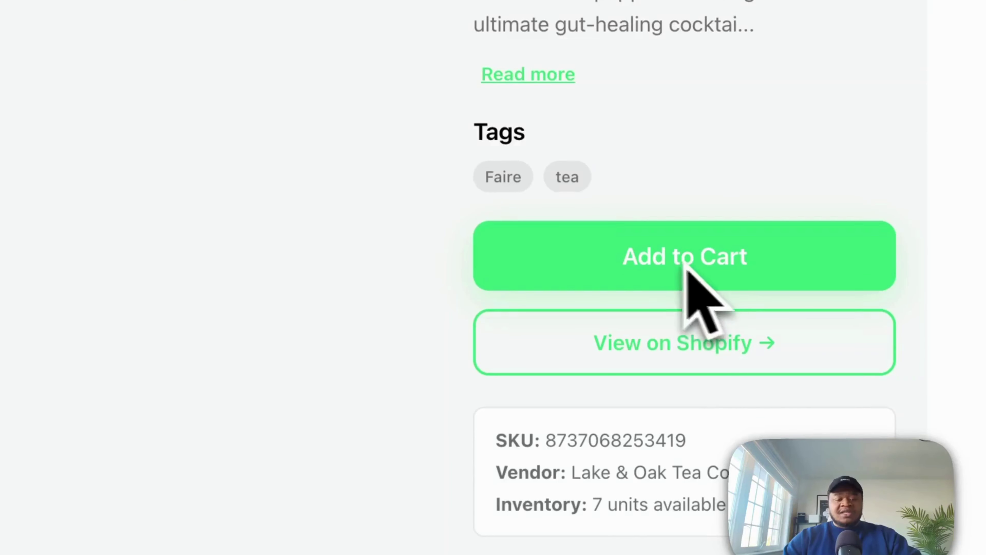
pyautogui.click(662, 349)
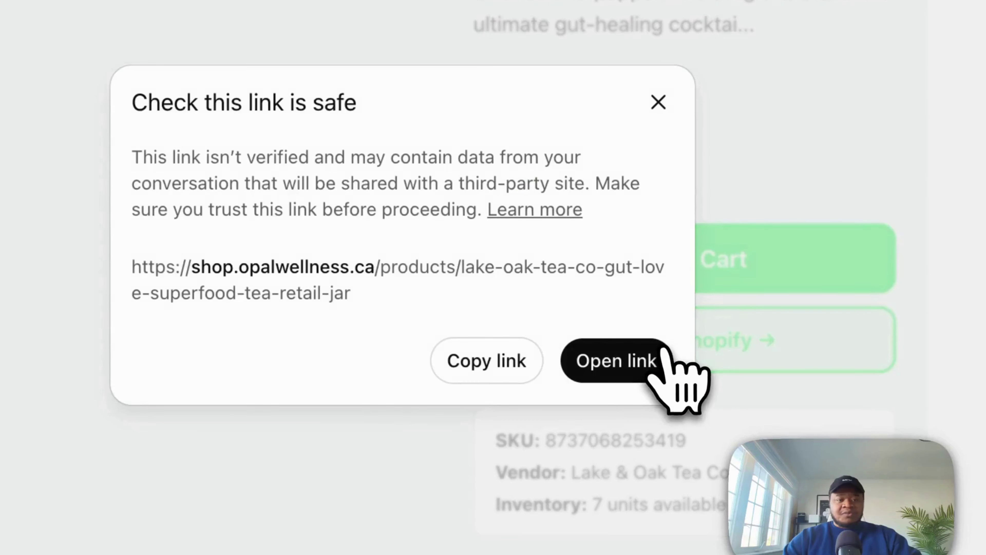
pyautogui.click(640, 362)
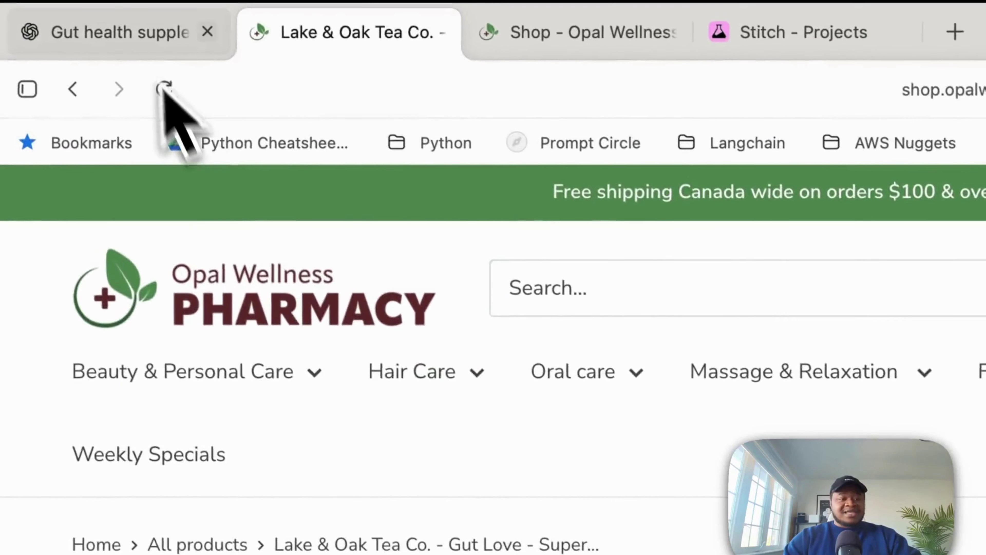
# - Return to the ChatGPT conversation and read the Gut Love tea answer, covering what it is, its ingredients, the opinion and the caveat
pyautogui.click(138, 43)
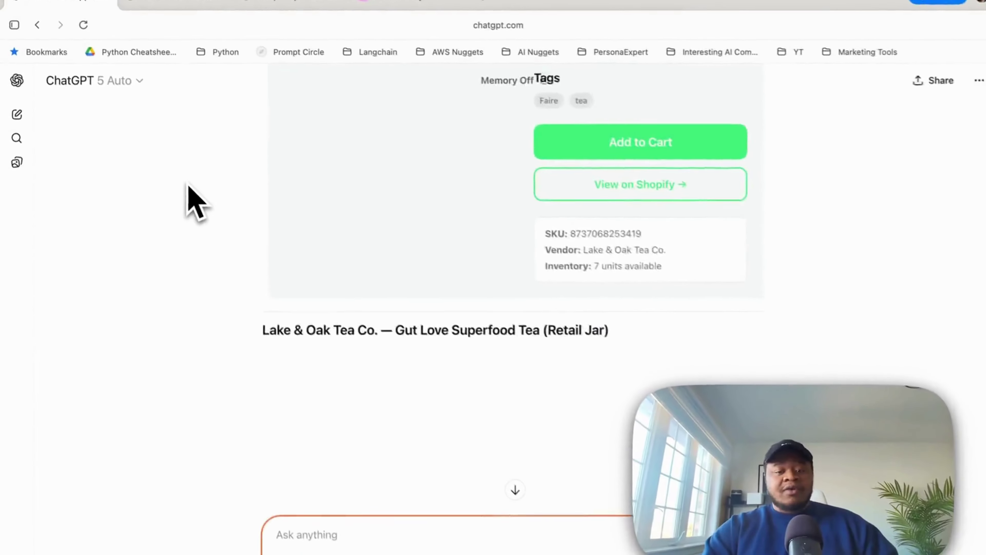
pyautogui.scroll(-10, 196, 202)
pyautogui.scroll(6, 195, 200)
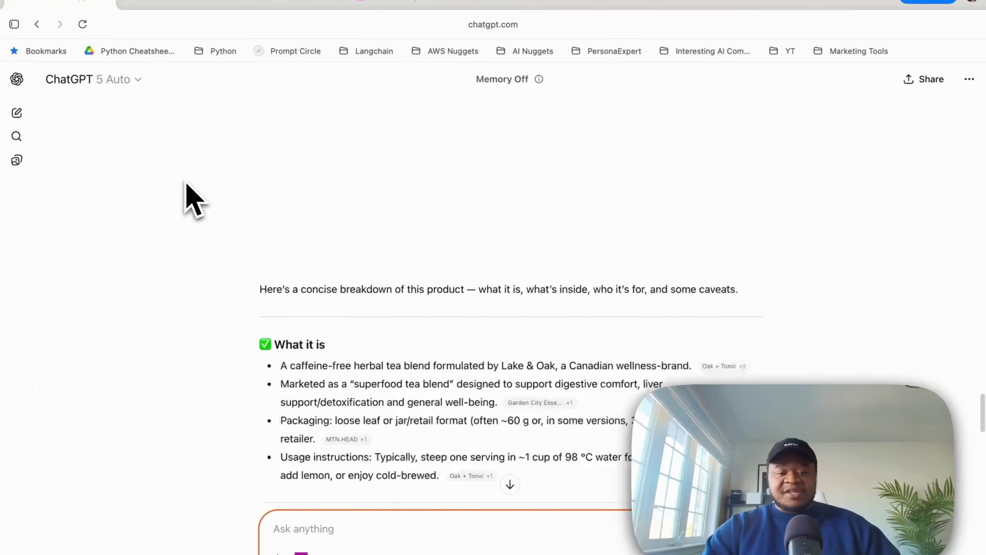
pyautogui.scroll(-12, 193, 200)
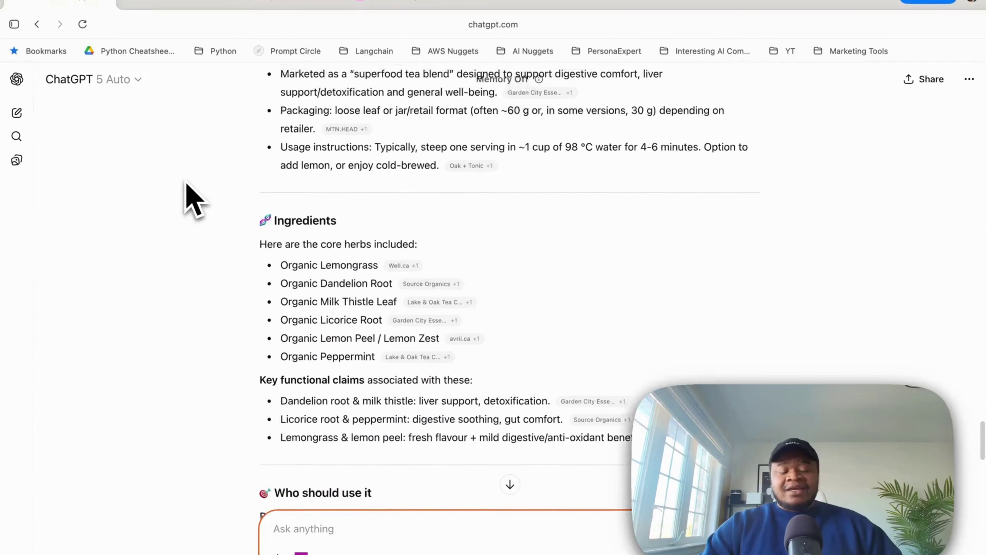
pyautogui.scroll(-15, 193, 200)
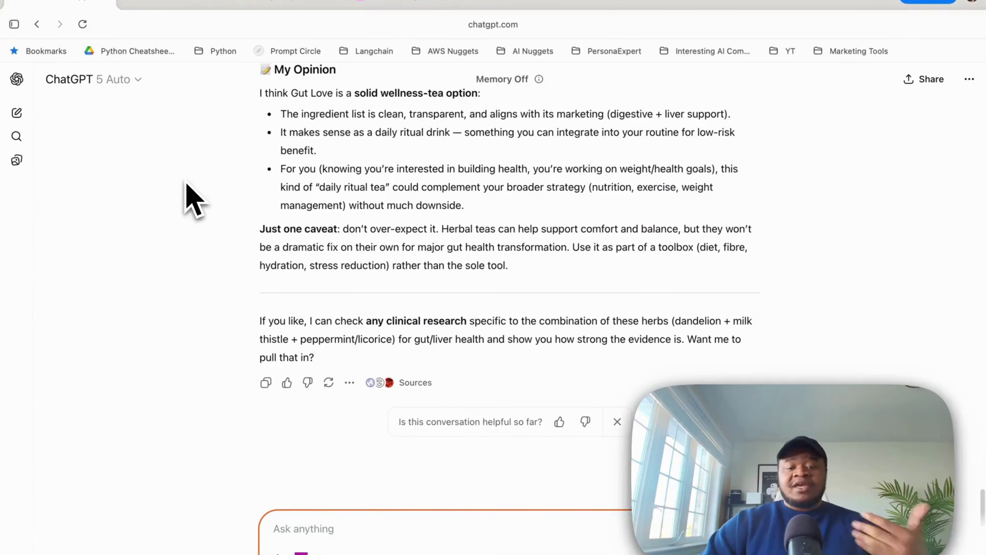
pyautogui.scroll(18, 190, 200)
pyautogui.scroll(20, 190, 200)
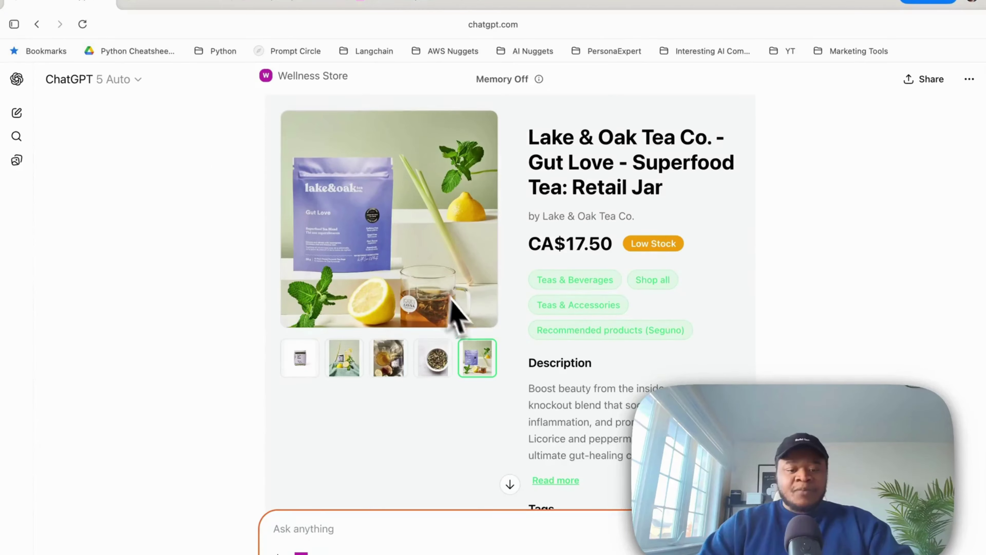
pyautogui.scroll(-10, 462, 321)
pyautogui.scroll(-10, 439, 420)
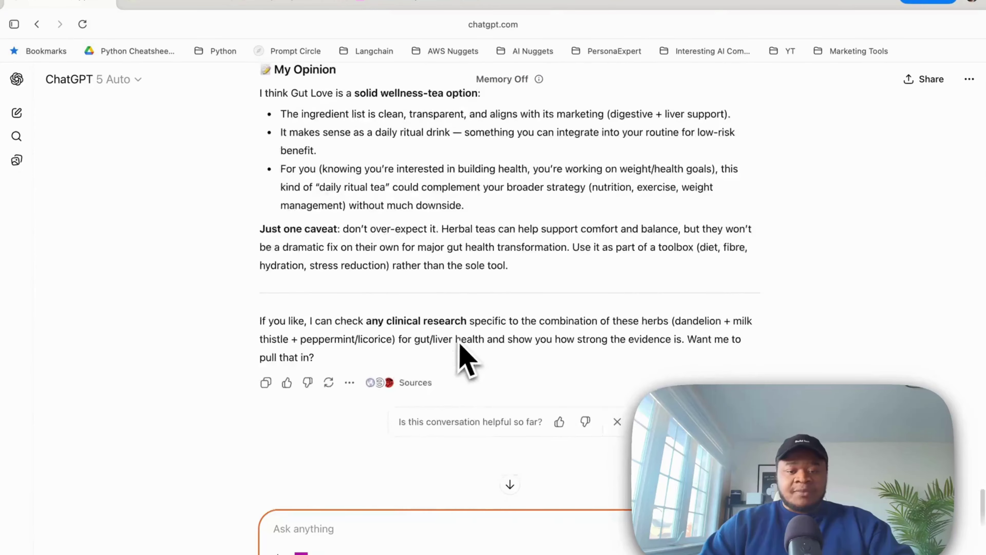
# - Send "Compare two of the top vitamin C supplements from the store" and approve the compare-products action
pyautogui.write('Compare two of ')
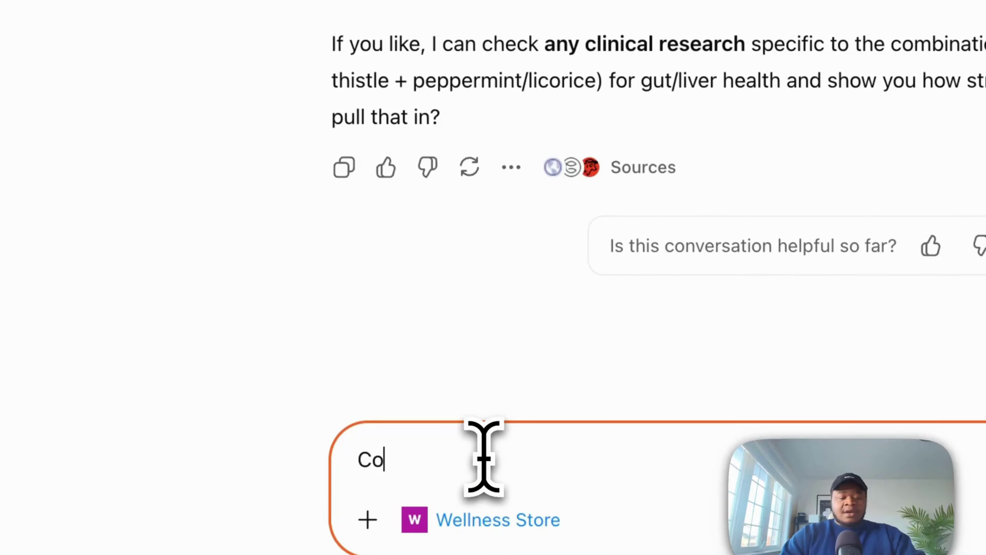
pyautogui.write('the ')
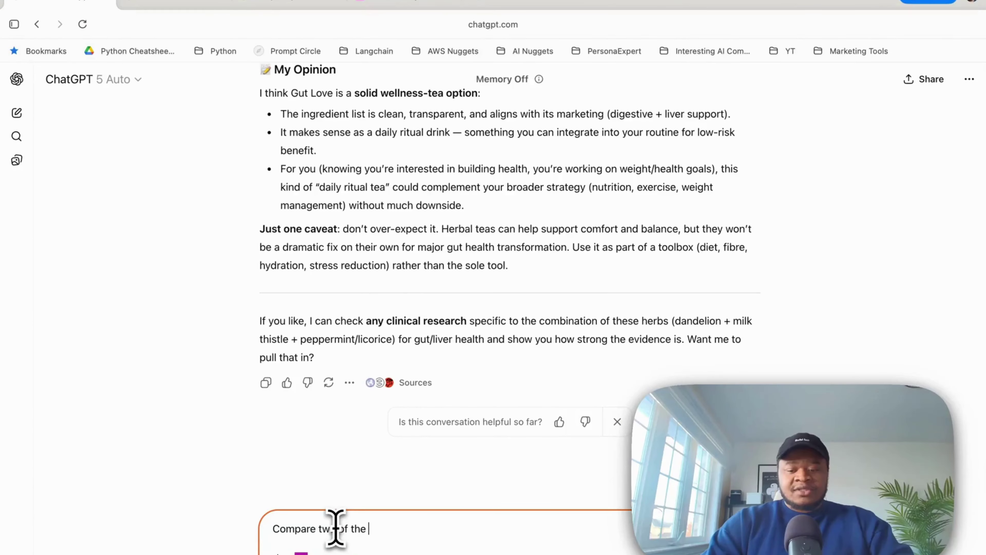
pyautogui.write('top vitamin ')
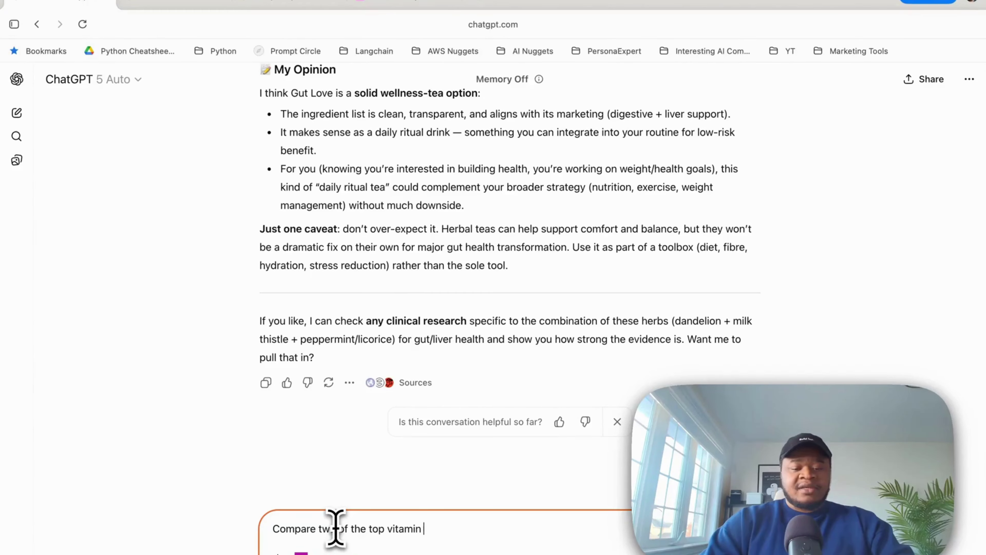
pyautogui.write('C supplements from ')
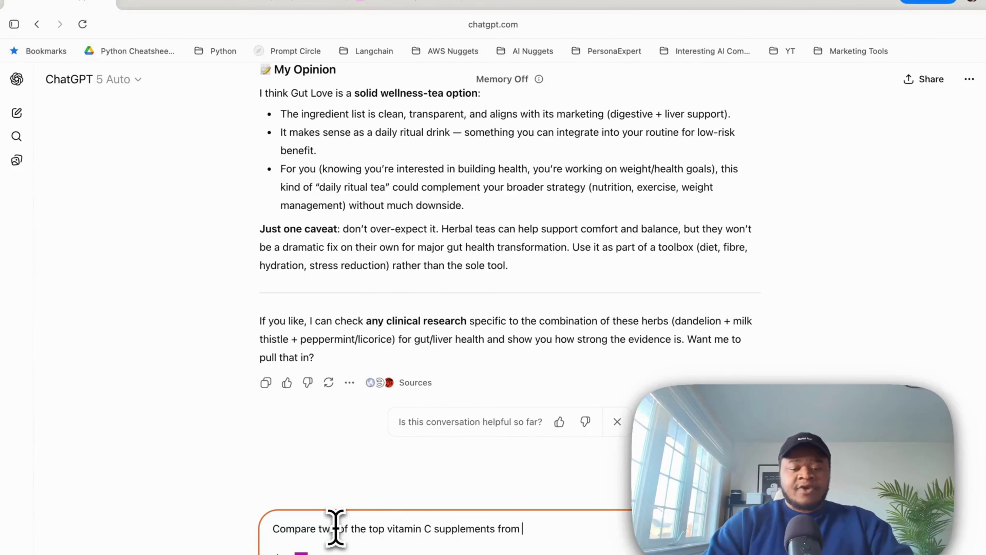
pyautogui.write('the store')
pyautogui.press('Return')
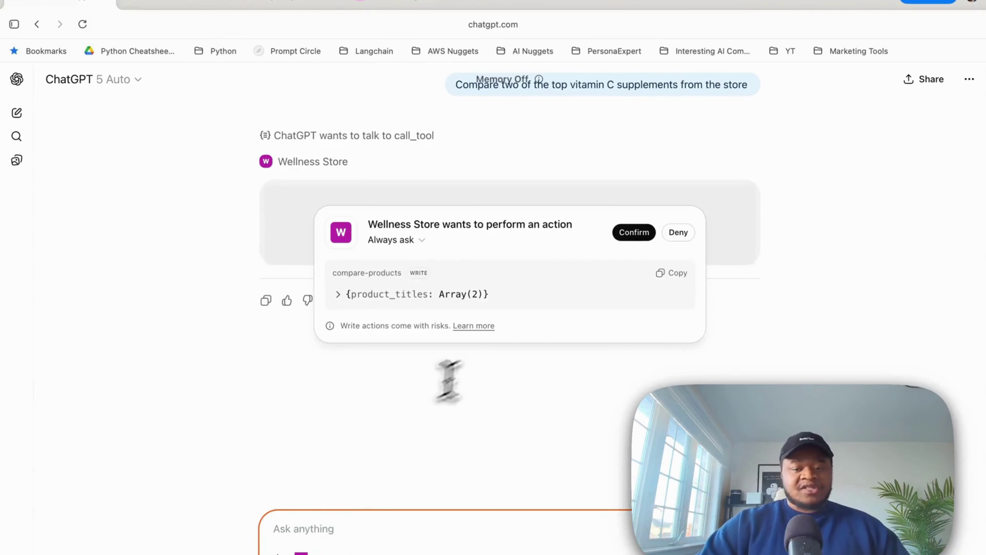
pyautogui.click(631, 233)
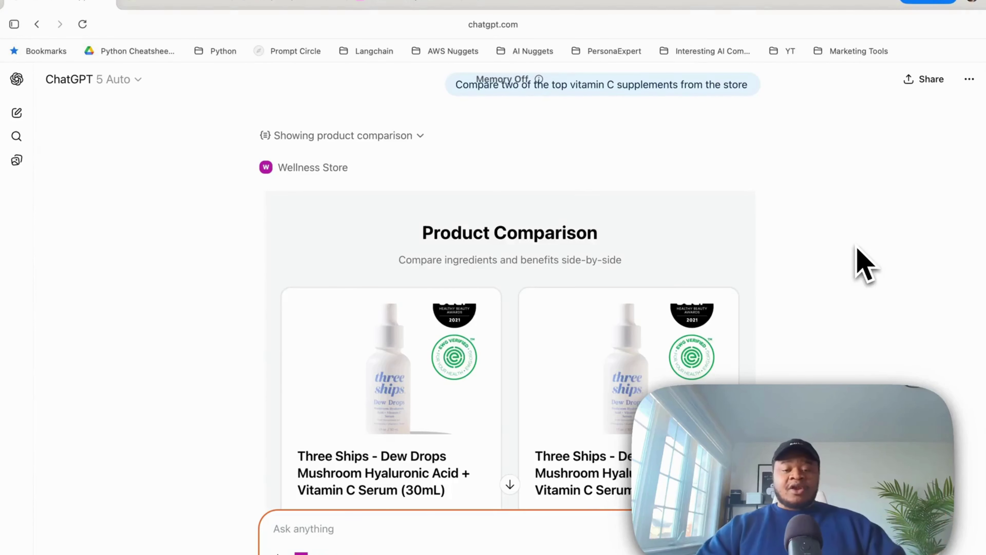
# - Examine the vitamin C comparison, from the side-by-side product cards through the feature table, recommendation and caveats
pyautogui.scroll(-3, 894, 258)
pyautogui.scroll(-1, 969, 238)
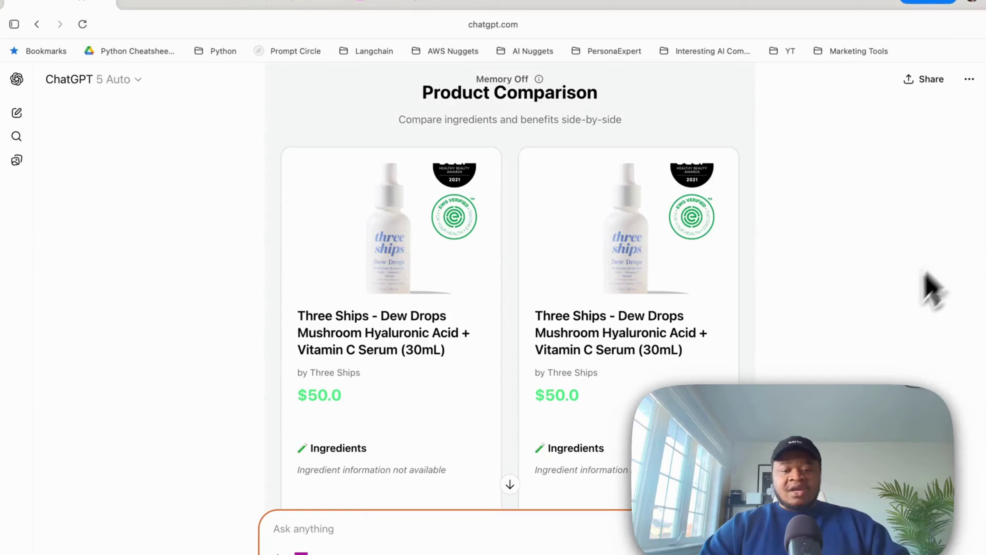
pyautogui.scroll(-1, 617, 396)
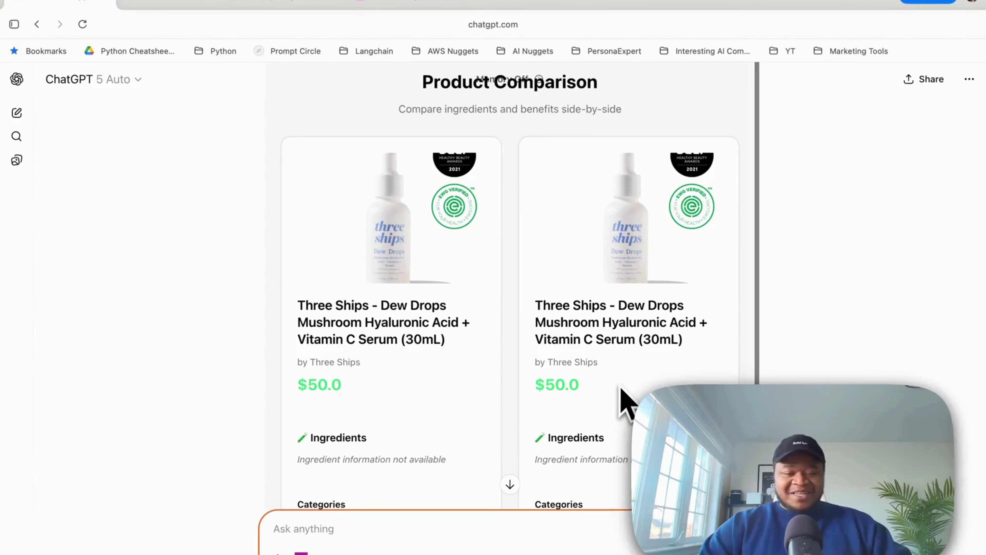
pyautogui.scroll(-15, 513, 418)
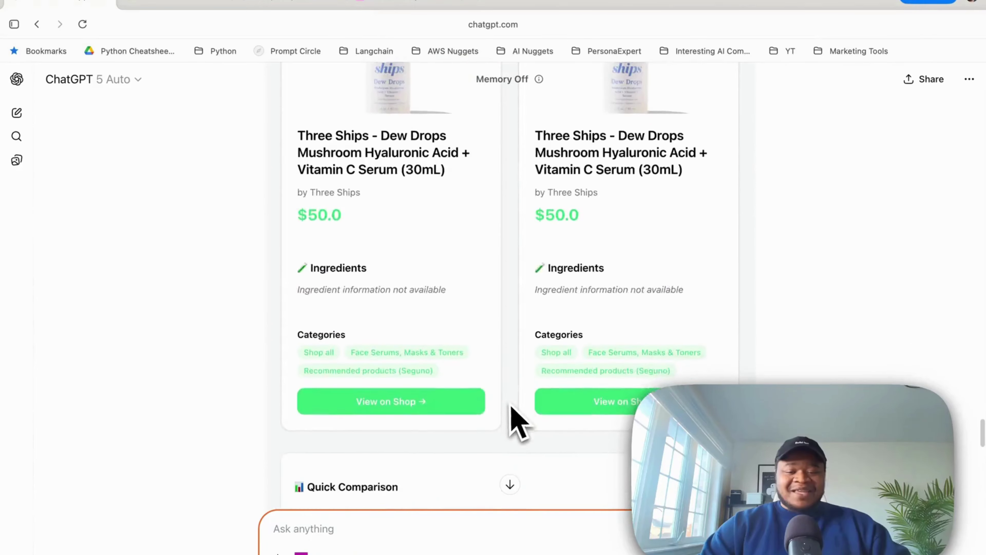
pyautogui.scroll(-8, 513, 418)
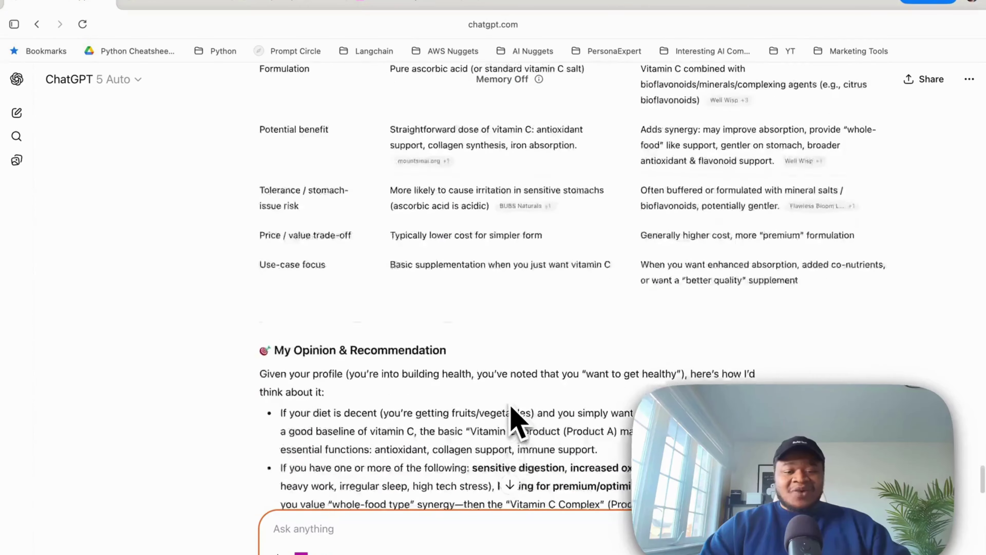
pyautogui.scroll(5, 513, 419)
pyautogui.scroll(-1, 513, 419)
pyautogui.scroll(-3, 511, 406)
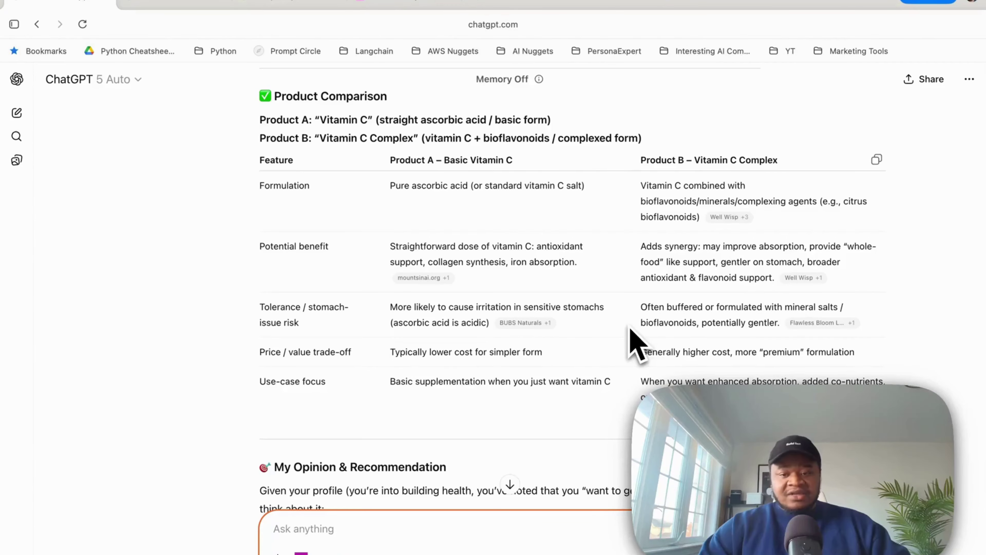
pyautogui.scroll(-6, 633, 341)
pyautogui.scroll(-11, 632, 341)
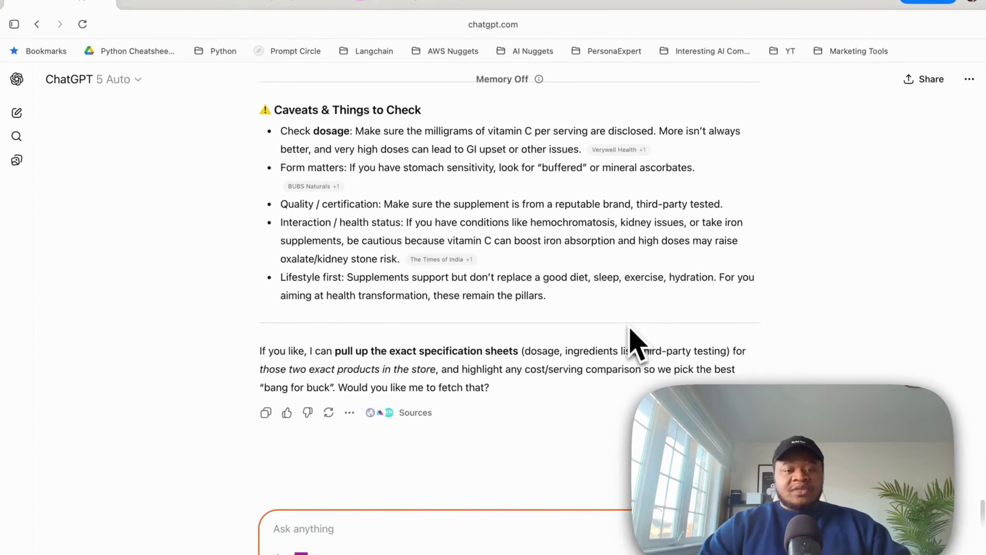
# - Revisit the comparison cards and feature table, and look back through the earlier answers to the gut health product carousel
pyautogui.scroll(4, 633, 341)
pyautogui.scroll(20, 633, 341)
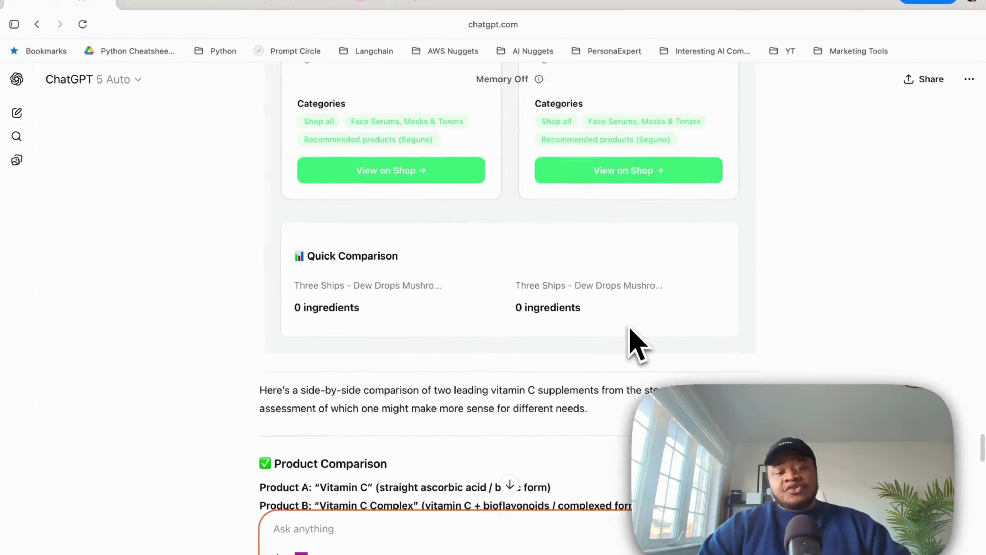
pyautogui.scroll(16, 636, 344)
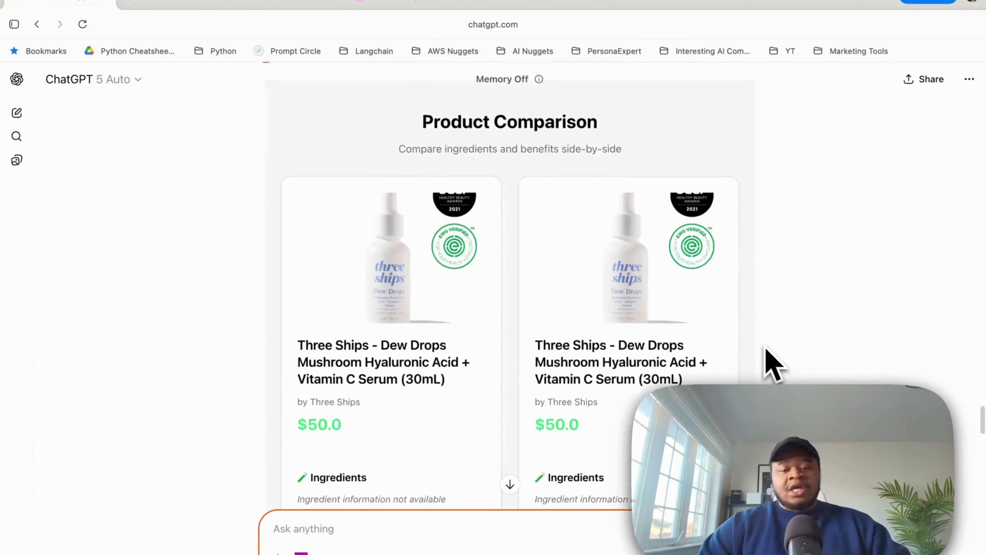
pyautogui.scroll(-3, 761, 363)
pyautogui.scroll(-15, 767, 351)
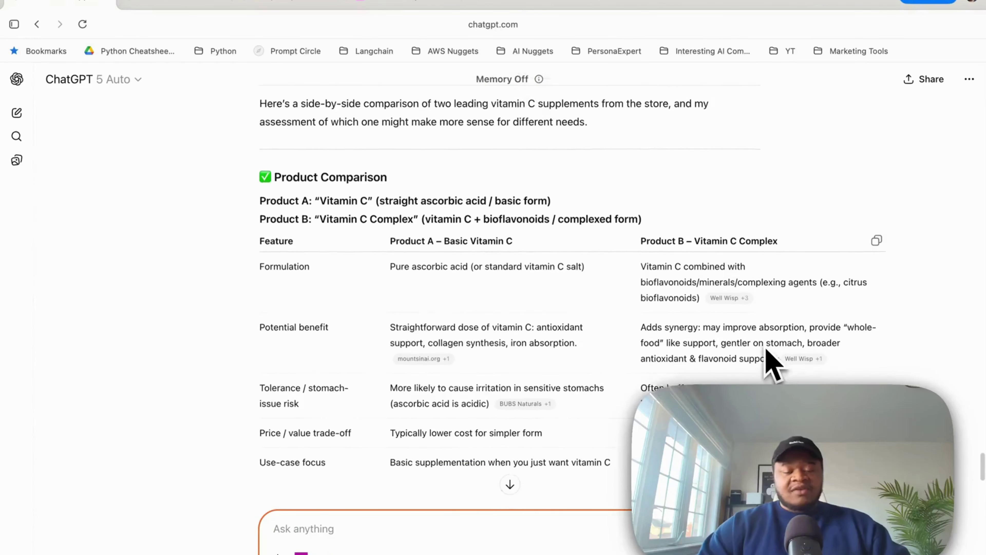
pyautogui.scroll(6, 767, 352)
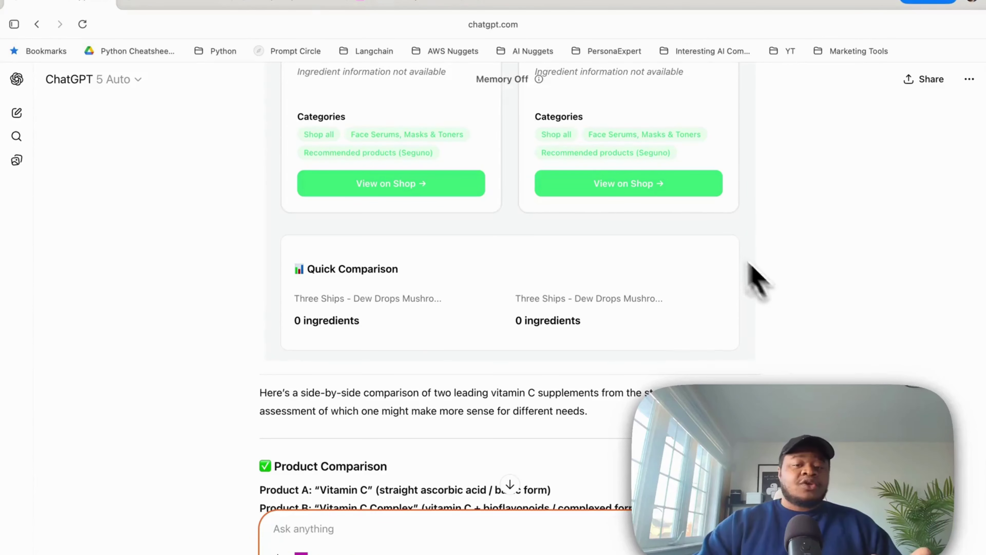
pyautogui.scroll(20, 660, 220)
pyautogui.scroll(20, 662, 218)
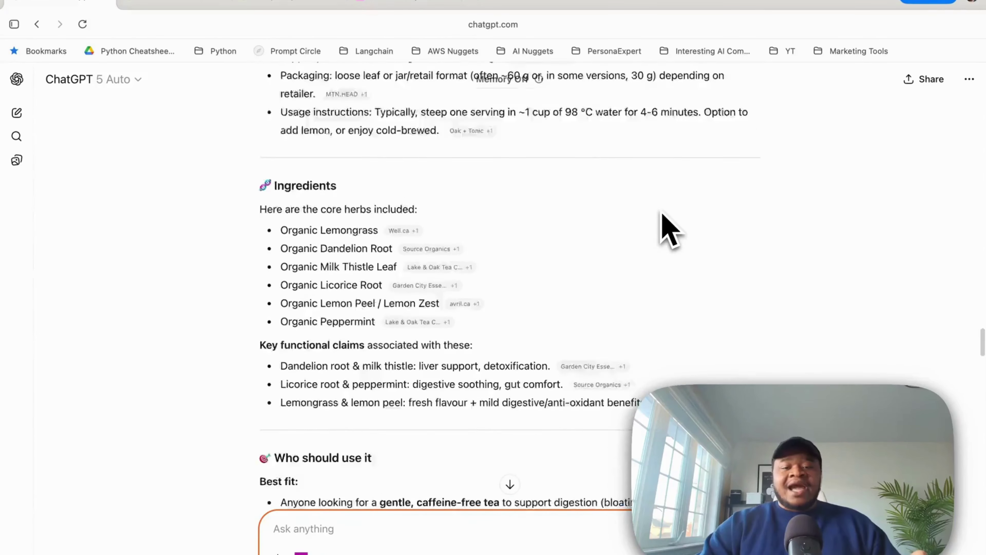
pyautogui.scroll(20, 703, 279)
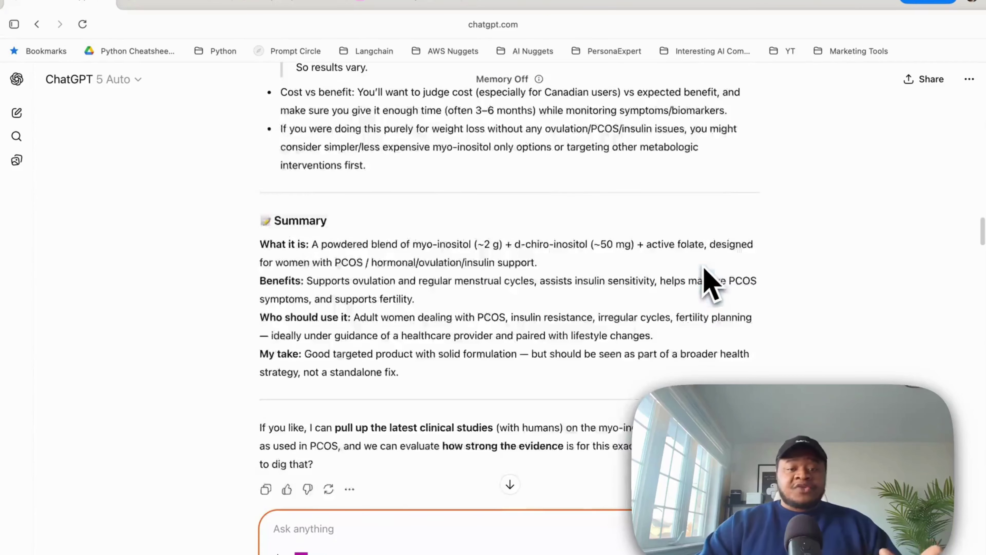
pyautogui.scroll(20, 704, 268)
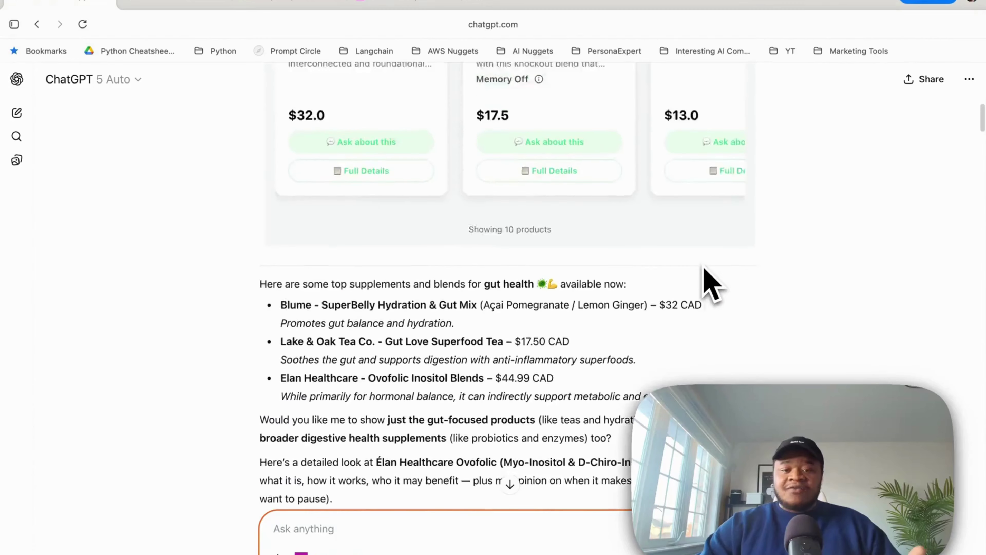
pyautogui.scroll(5, 704, 268)
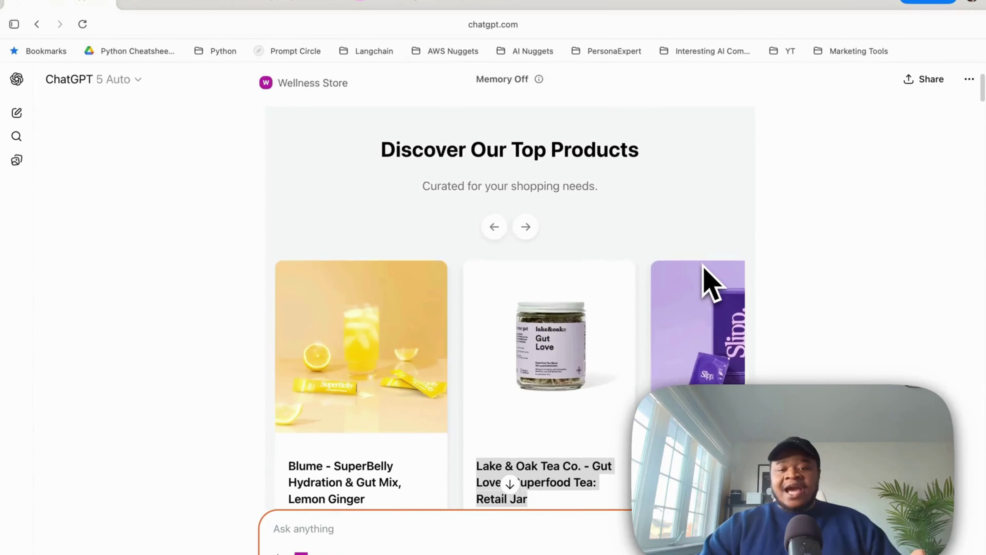